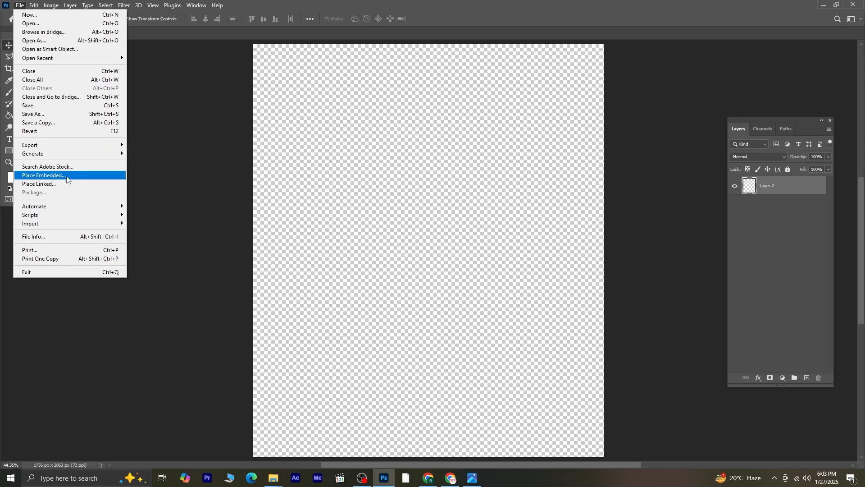
Step: Place the pattern image 3 from the po folder into the document as an embedded layer
click(67, 176)
click(235, 86)
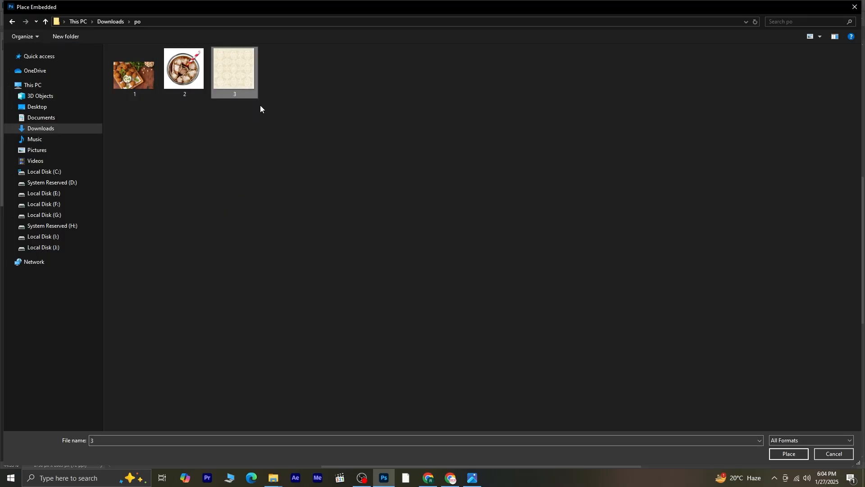
click(789, 454)
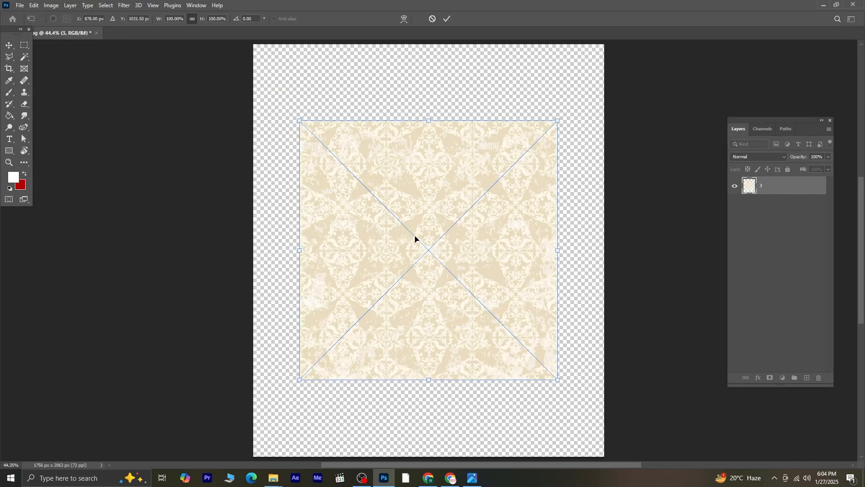
Step: Move the pattern to the canvas's top-left corner, scale it to about 91% and commit the transform
drag(415, 237, 365, 160)
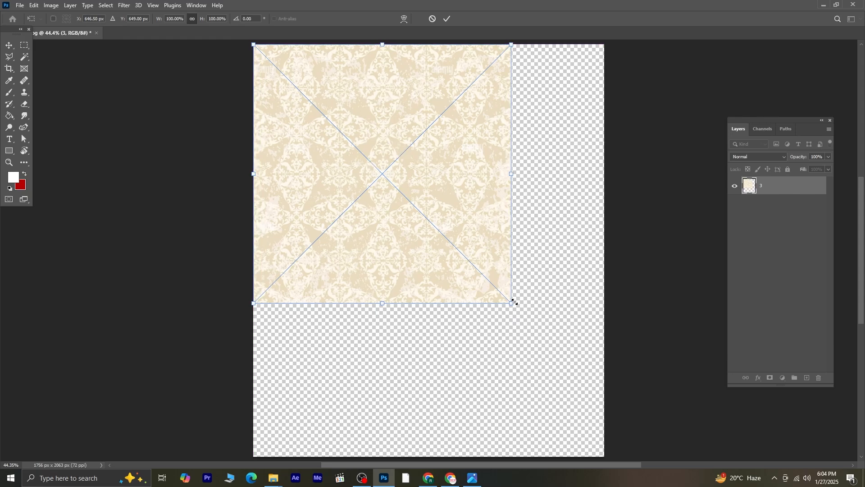
drag(511, 303, 487, 281)
key(Return)
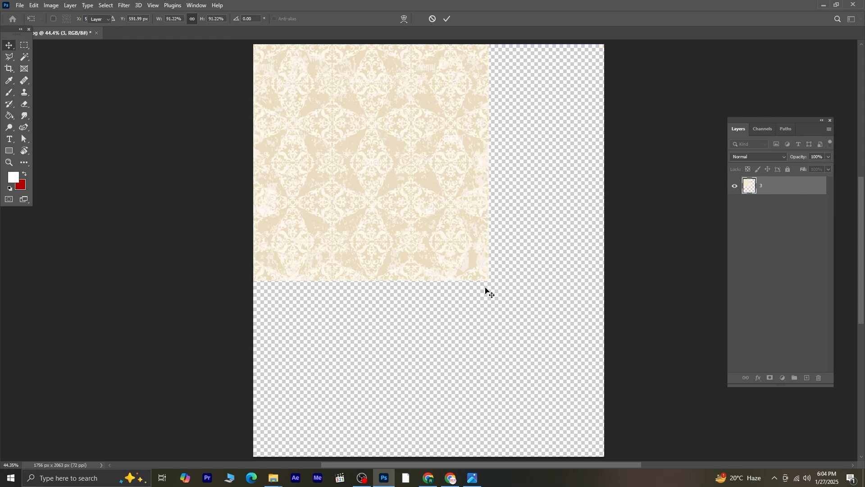
Step: Duplicate the pattern layer and move the copy right to fill the top of the canvas
key(ctrl+j)
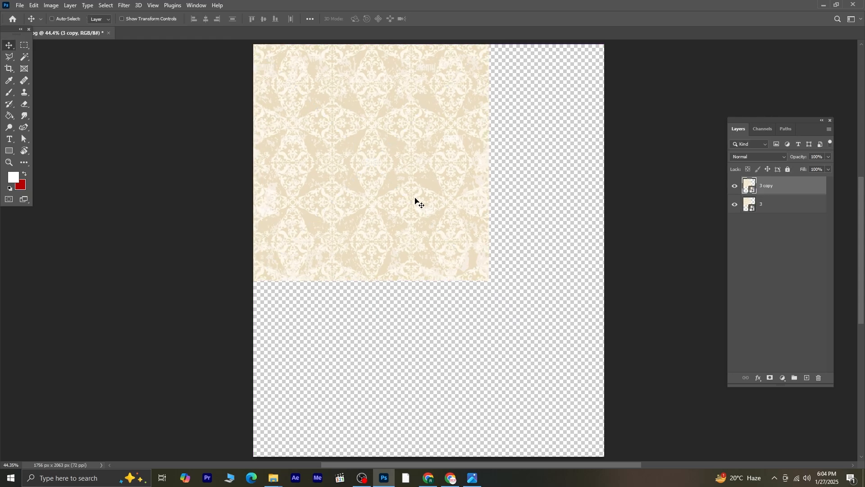
drag(415, 199, 625, 162)
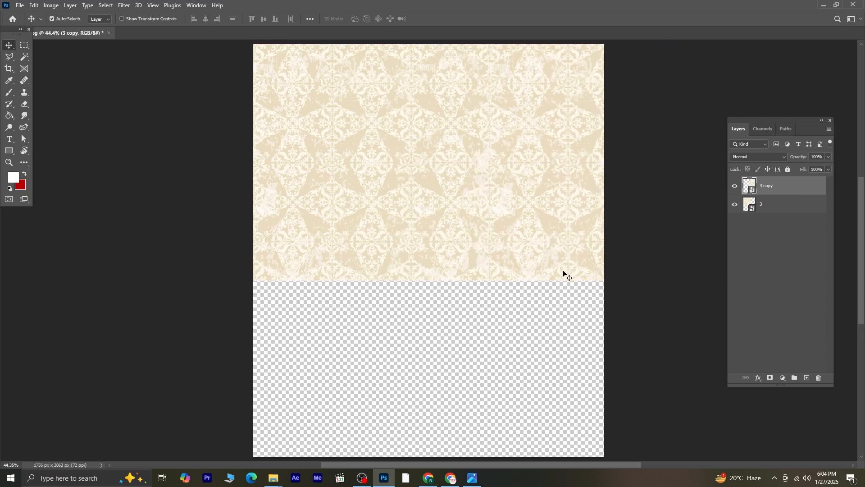
Step: Select both pattern layers and duplicate them
shift+click(783, 210)
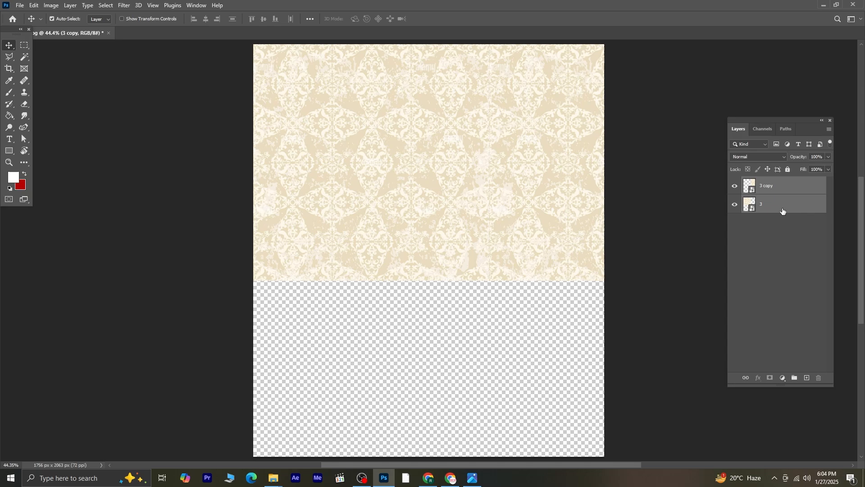
key(ctrl+j)
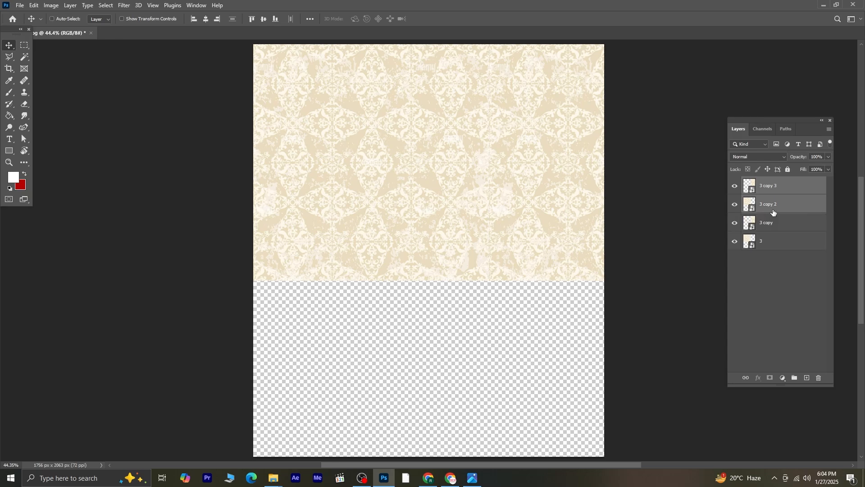
Step: Free-transform the duplicated pair down to cover the lower half of the canvas and commit
key(ctrl+t)
drag(463, 140, 475, 373)
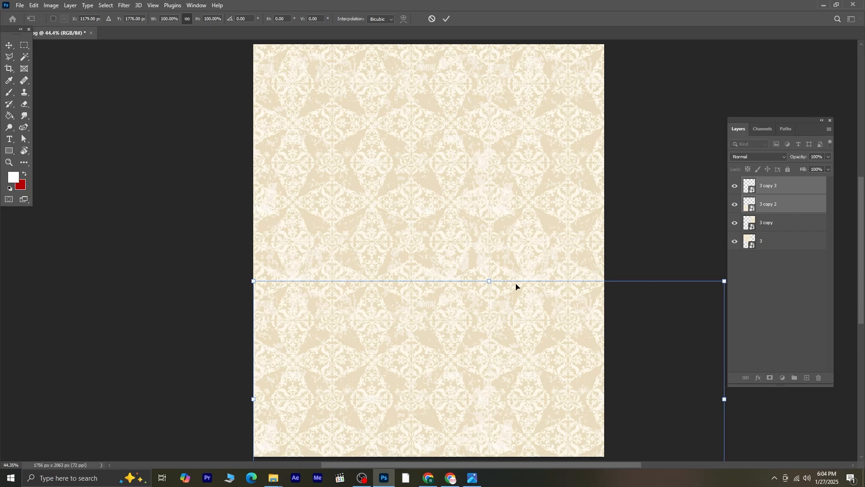
key(Return)
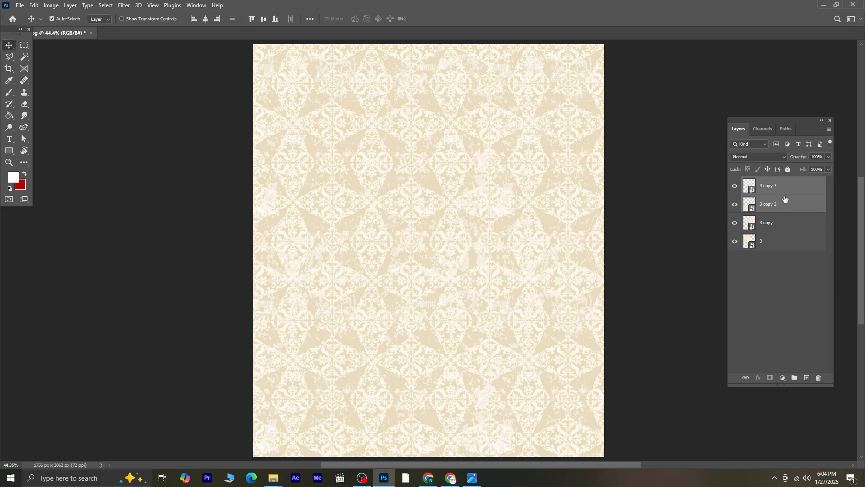
Step: Select all four pattern layers and merge them into one background layer
shift+click(792, 240)
right_click(790, 245)
key(Escape)
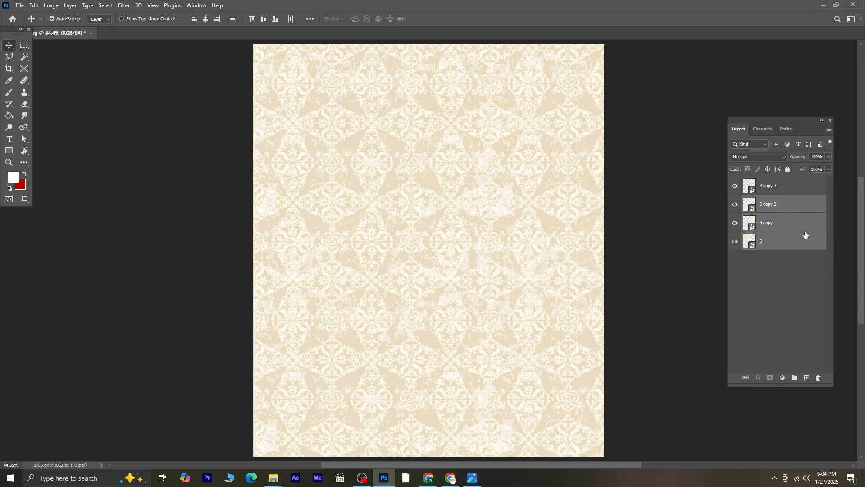
click(787, 211)
shift+click(793, 247)
right_click(793, 247)
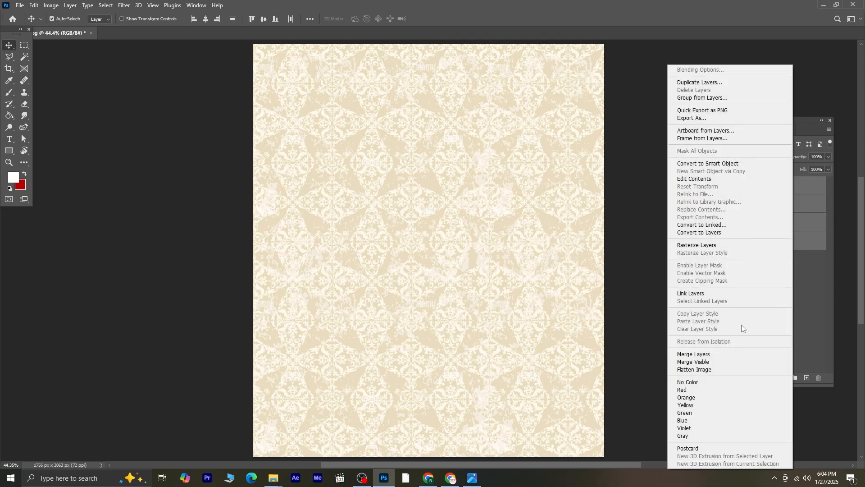
click(688, 354)
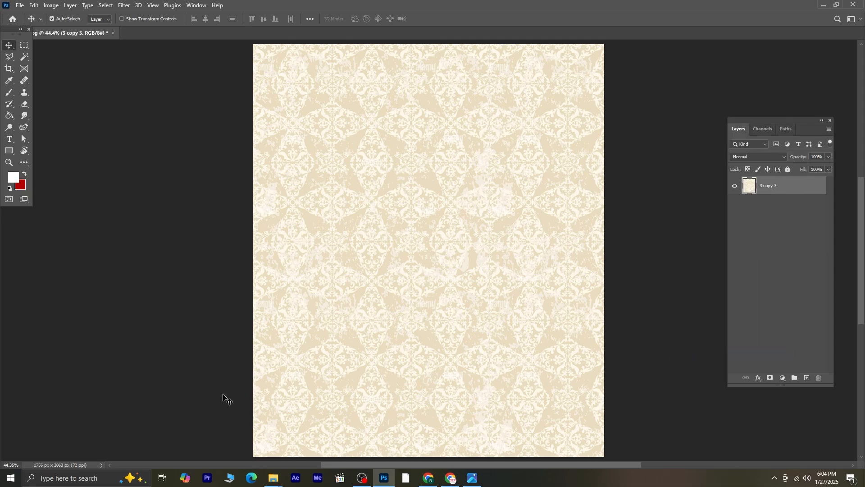
Step: Place the falafel photo 1 from the po folder as an embedded layer and commit it
click(20, 5)
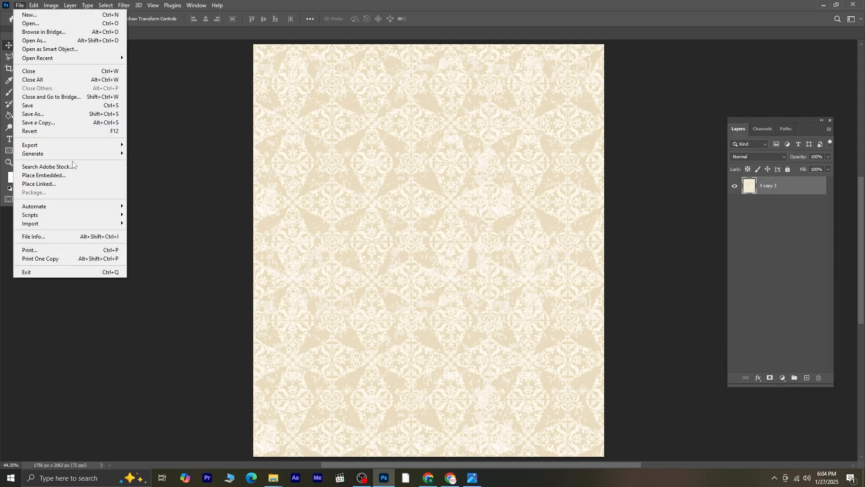
click(73, 175)
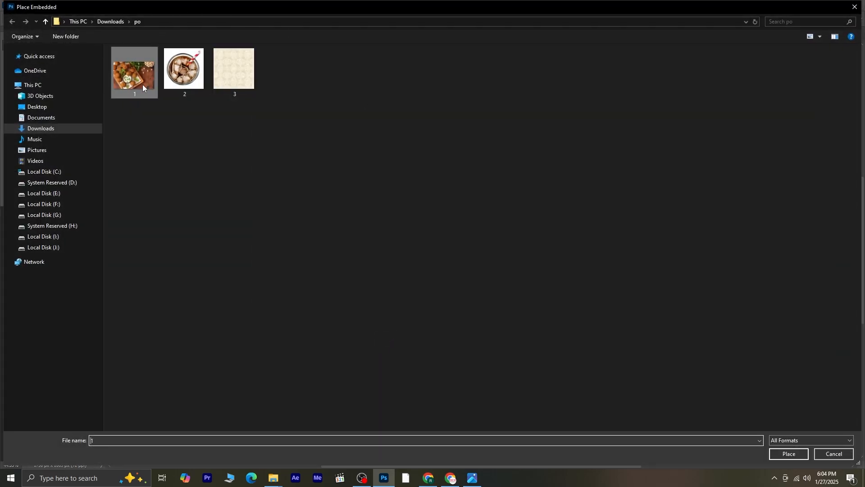
click(789, 454)
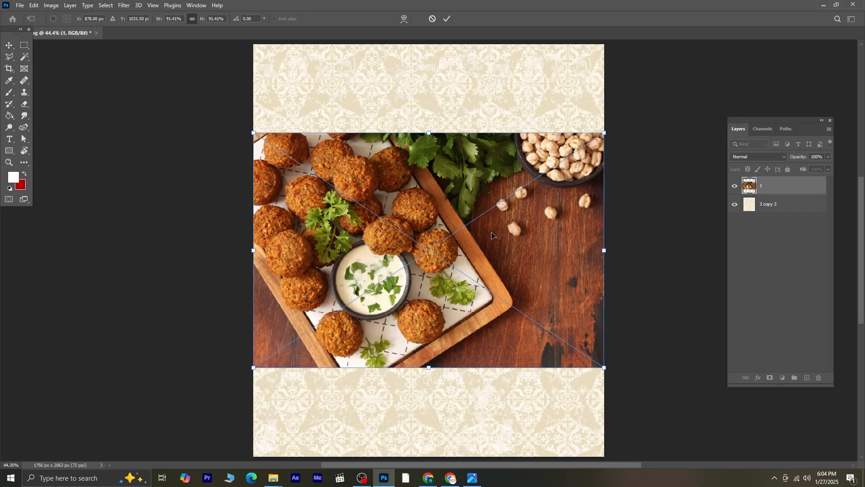
key(Return)
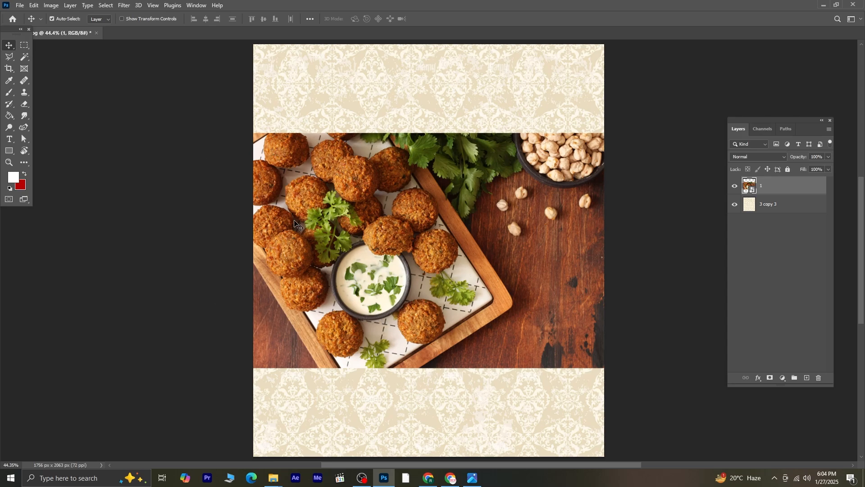
Step: Select the falafel tray with a rectangular Object Selection and copy it to a new layer
click(25, 57)
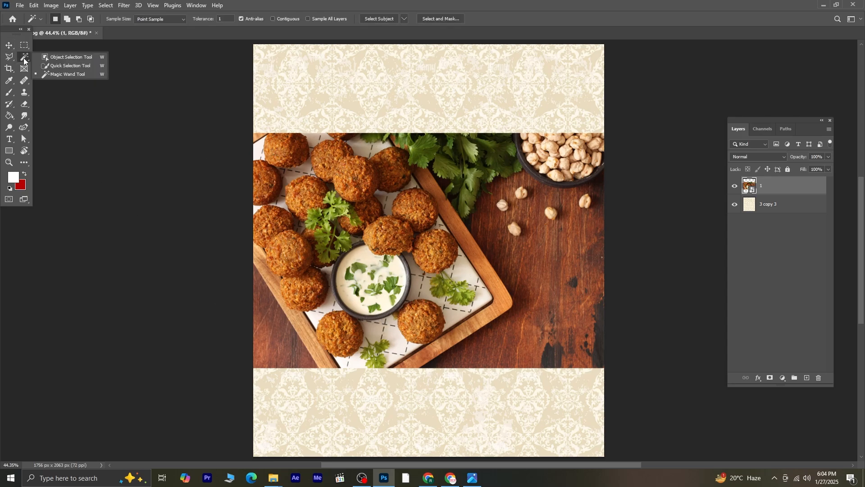
click(50, 57)
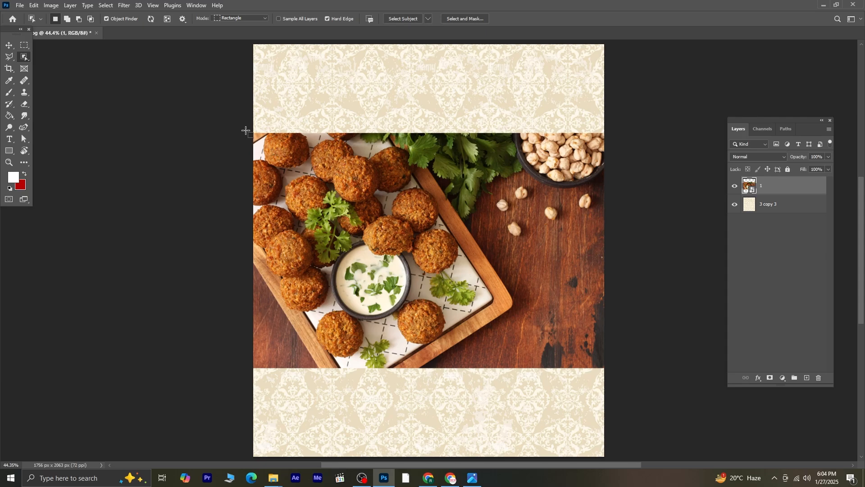
drag(247, 129, 520, 374)
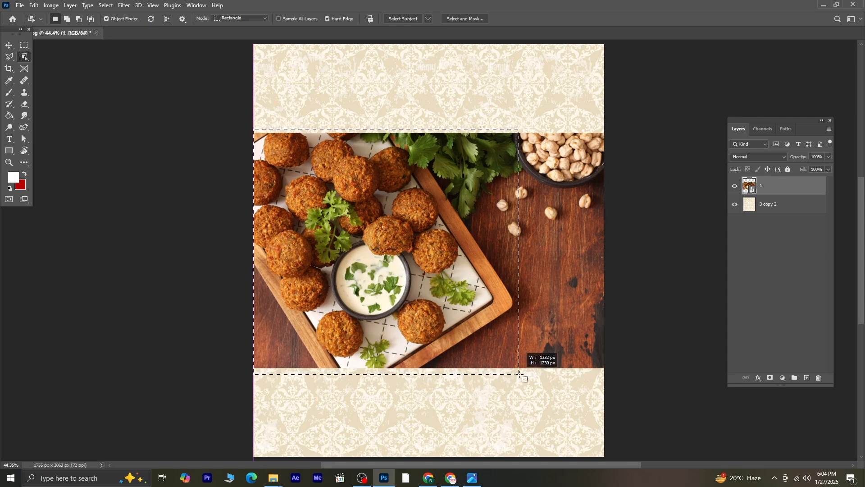
right_click(366, 192)
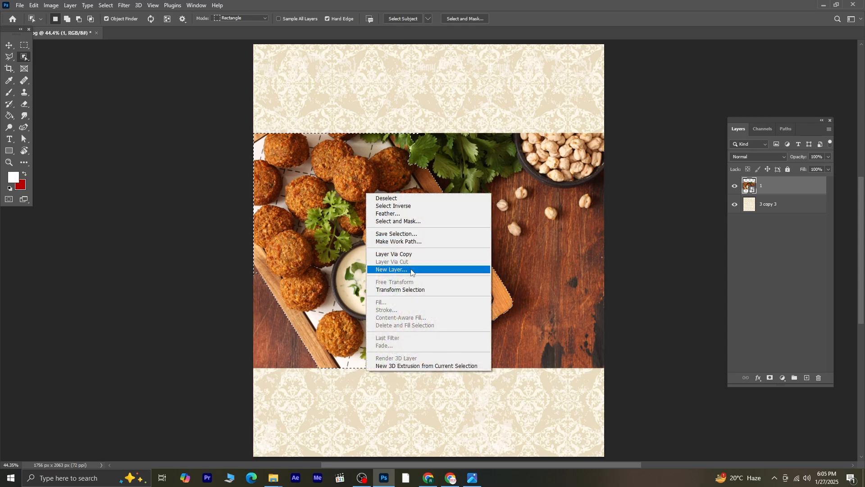
click(410, 254)
Step: Delete the original falafel photo layer
click(785, 202)
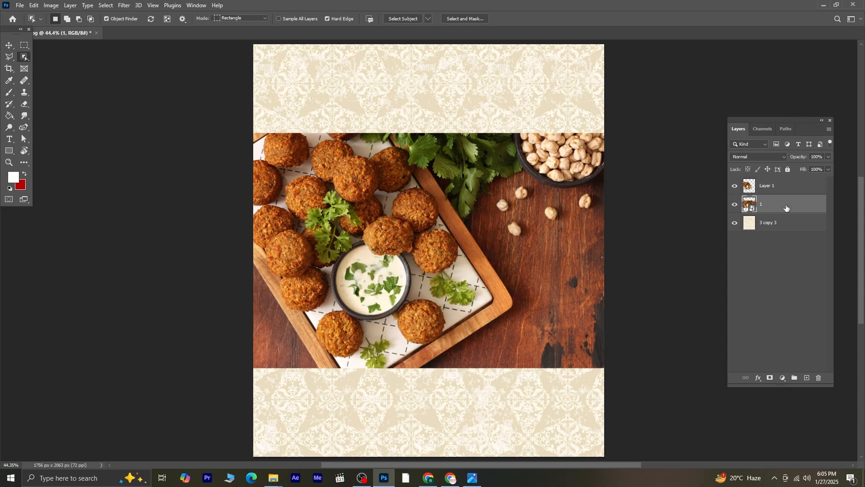
key(Delete)
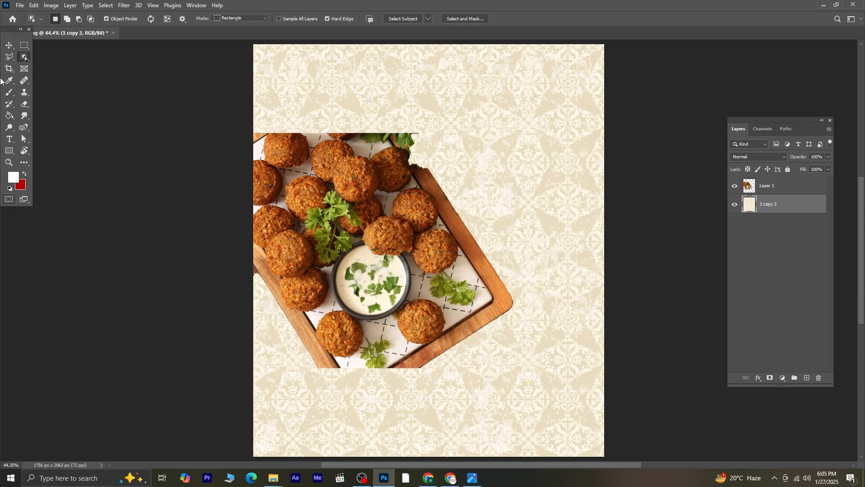
Step: Move the cut-out falafel tray layer down toward the bottom of the poster
key(v)
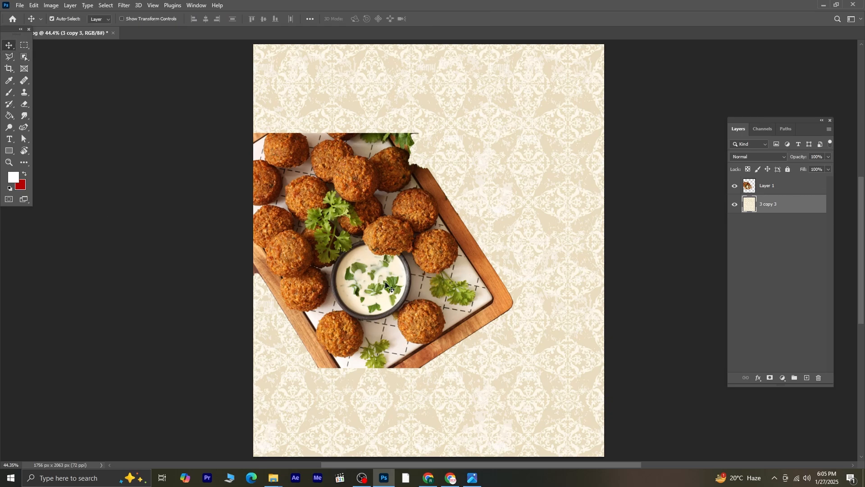
drag(386, 283, 384, 381)
key(ctrl)
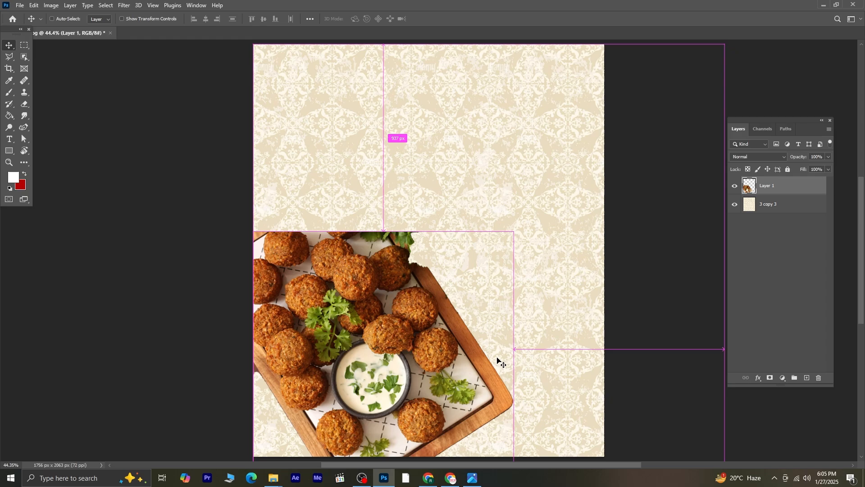
Step: Free-transform the tray: rotate it about -110°, enlarge it to about 130% and reposition it in the lower poster
key(ctrl+t)
drag(525, 222, 228, 268)
drag(354, 326, 351, 353)
drag(408, 206, 444, 100)
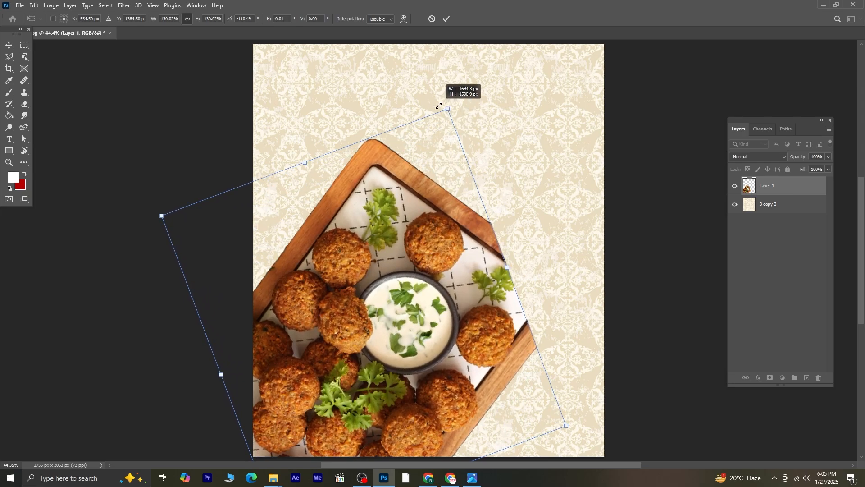
drag(410, 230, 415, 268)
scroll(431, 229, down, 2)
key(Return)
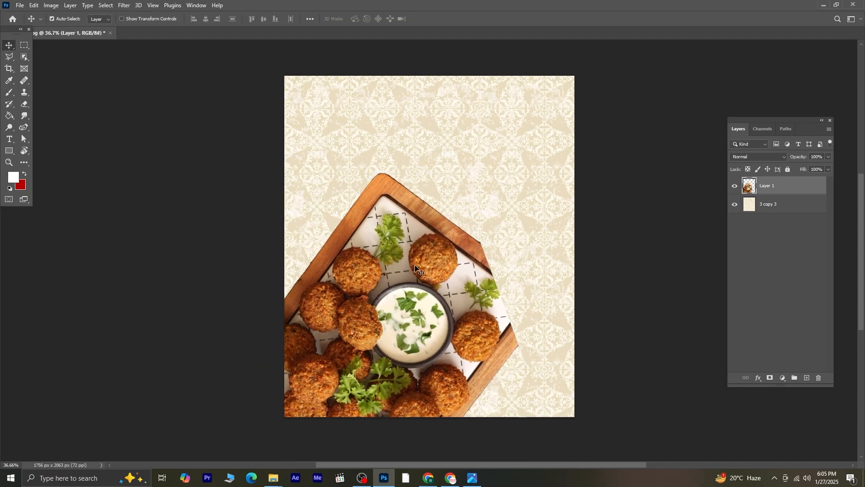
Step: Place the drink glass image 2 from the po folder as an embedded layer and commit it
click(20, 6)
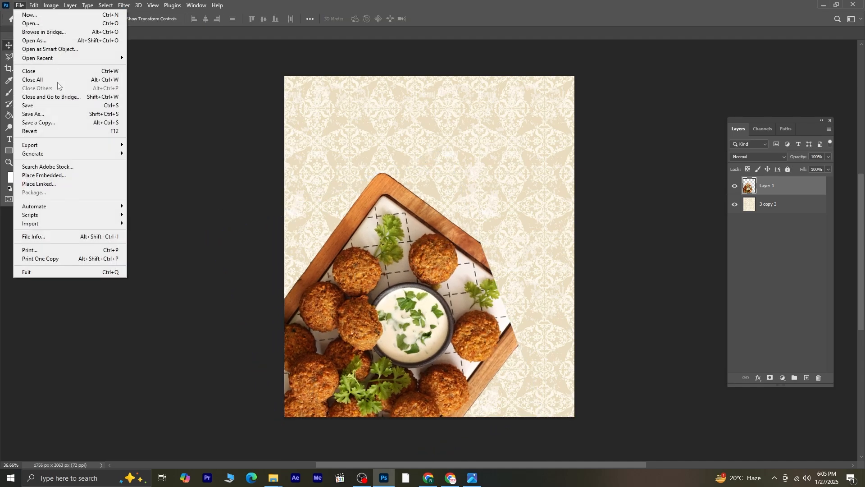
click(72, 176)
click(193, 88)
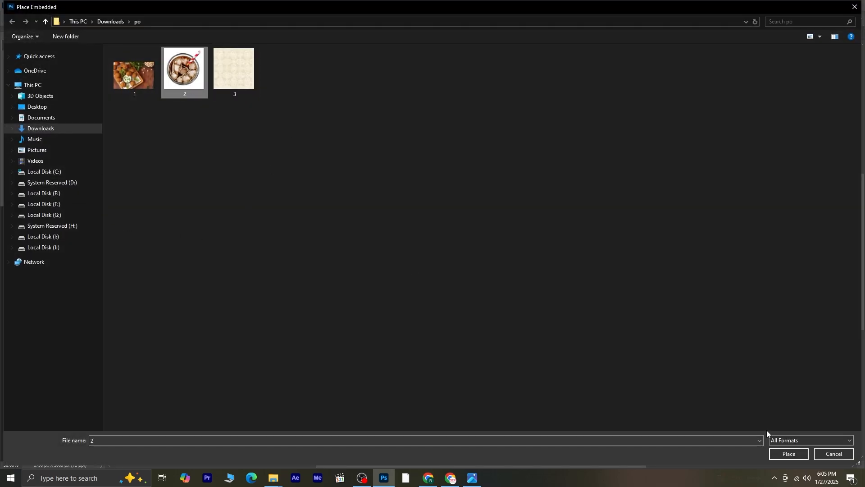
click(789, 454)
key(Return)
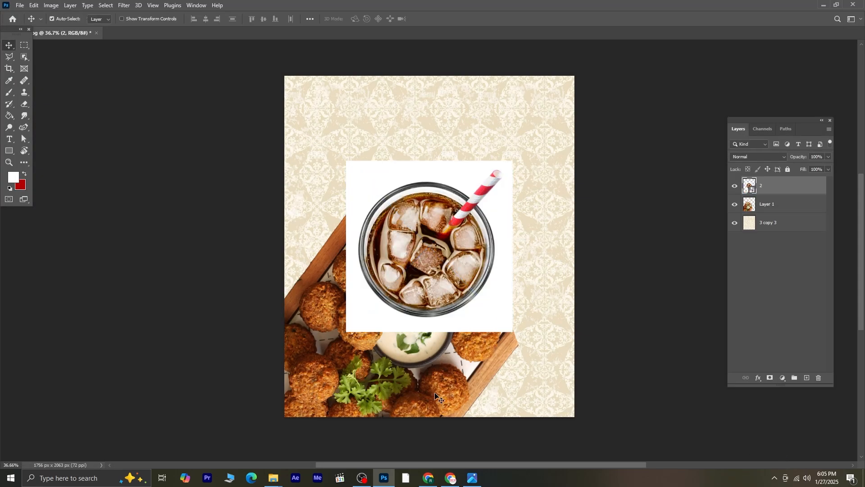
Step: Rasterize the drink layer and remove its white background with the Magic Wand, then deselect
click(23, 57)
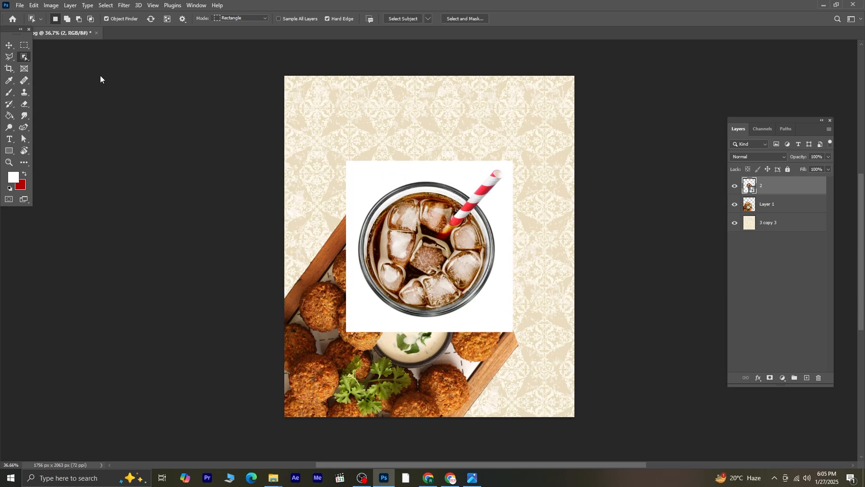
right_click(777, 187)
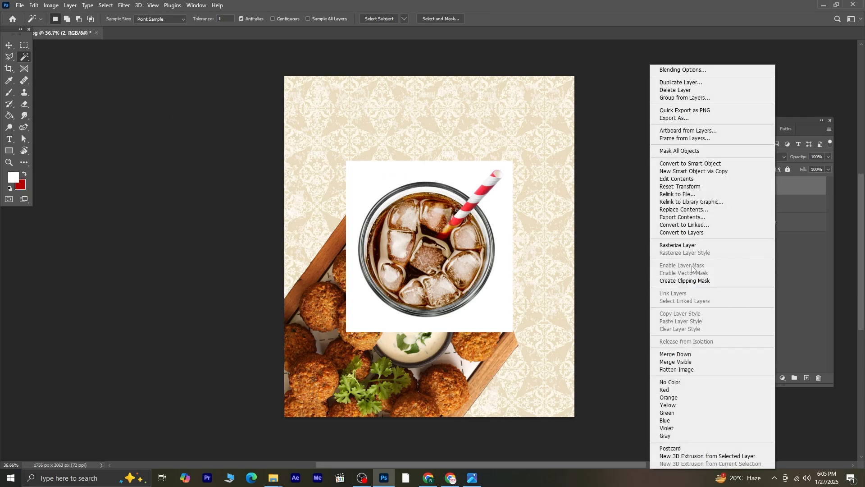
click(679, 246)
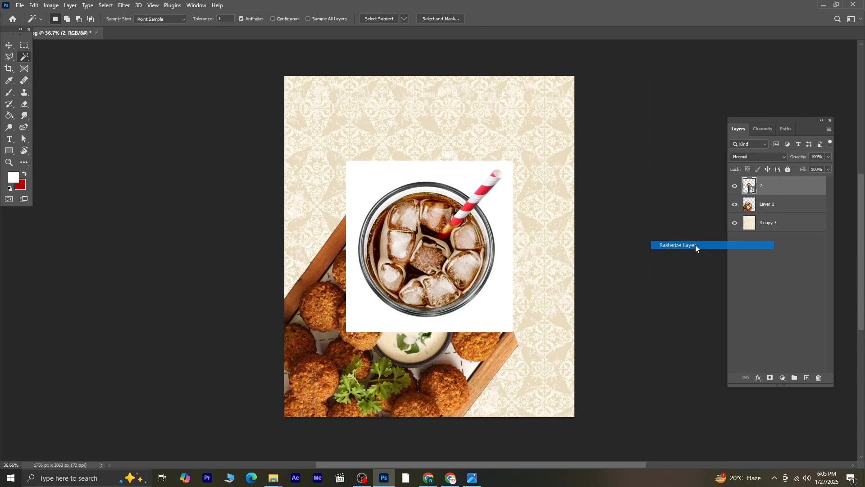
click(453, 179)
key(ctrl+d)
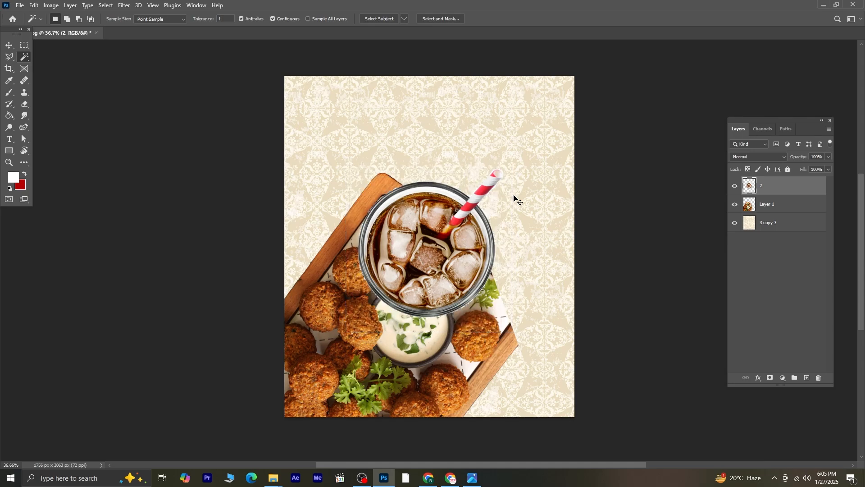
click(9, 45)
scroll(522, 223, up, 5)
scroll(449, 203, down, 5)
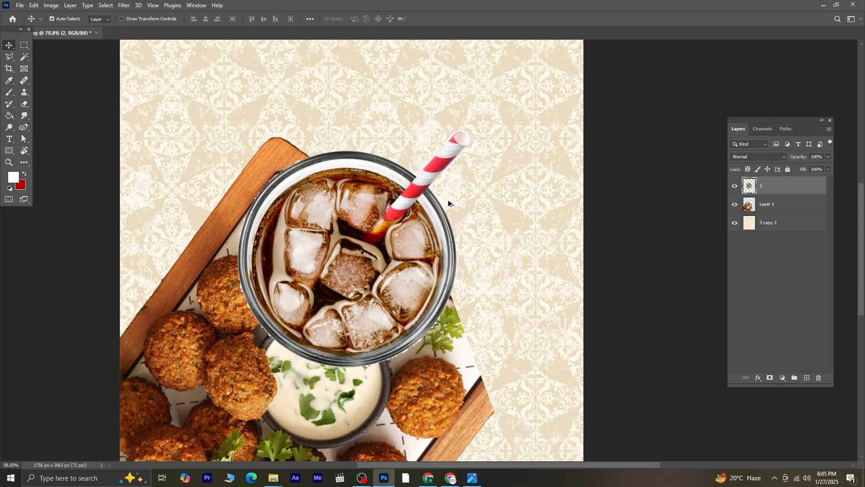
Step: Move the drink glass to the right side of the tray and scale it down with Free Transform
drag(429, 225, 482, 267)
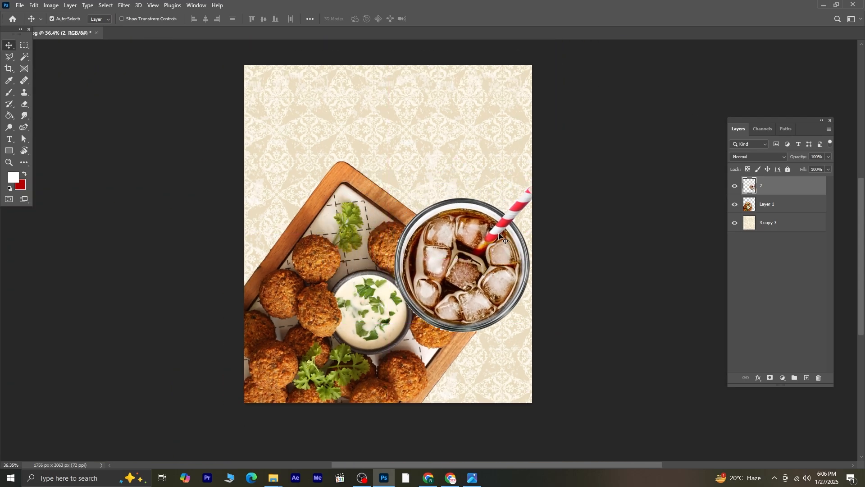
key(ctrl+t)
drag(531, 195, 498, 226)
drag(509, 315, 522, 346)
key(Return)
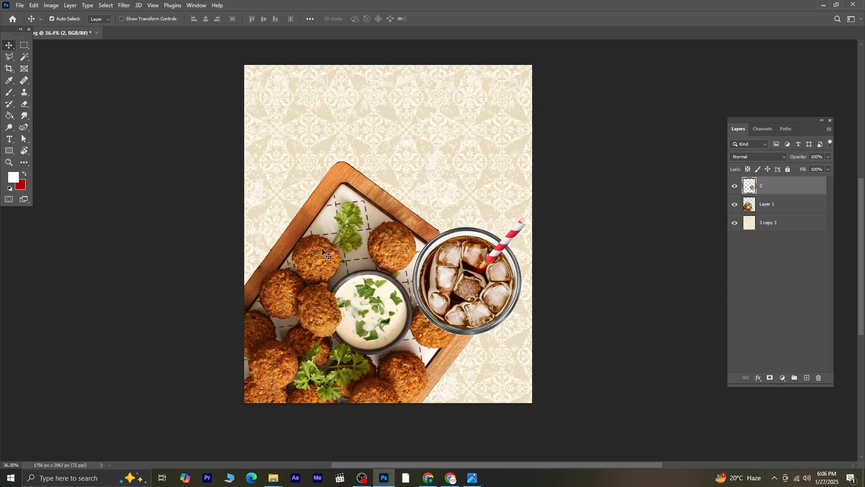
Step: Select the falafel tray layer, rotate it slightly with Free Transform and nudge it down
click(323, 240)
key(ctrl+t)
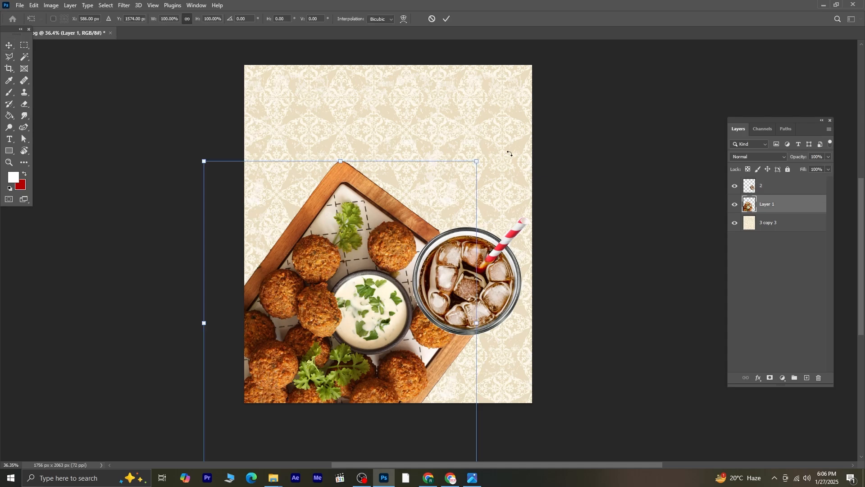
drag(495, 151, 452, 135)
mouse_move(405, 269)
mouse_down()
mouse_move(411, 260)
mouse_move(398, 277)
mouse_up()
key(Return)
Step: Move the drink glass up and left onto the tray corner and enlarge it slightly
drag(462, 292, 451, 264)
key(ctrl+t)
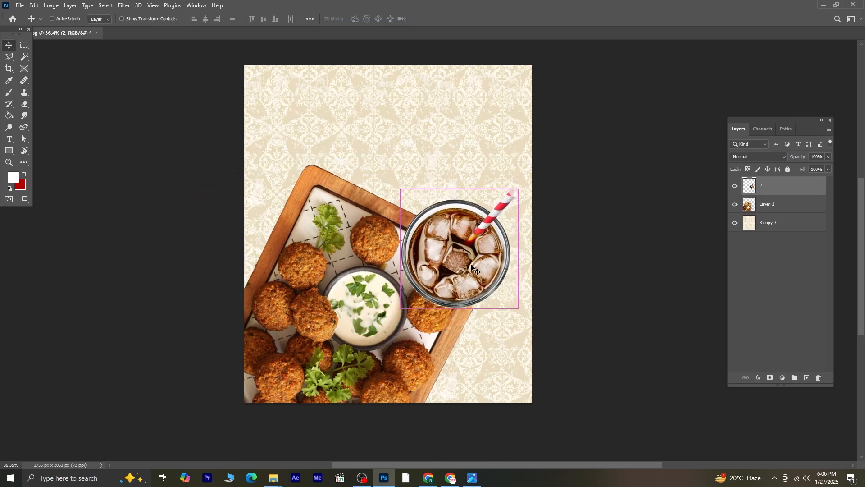
drag(518, 312, 522, 316)
key(Return)
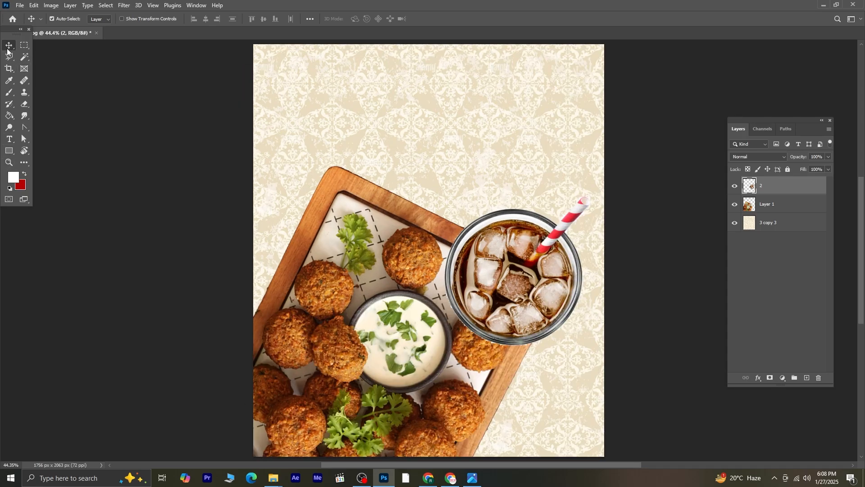
Step: Draw a square rectangle shape of about 389 px near the top of the poster
click(9, 151)
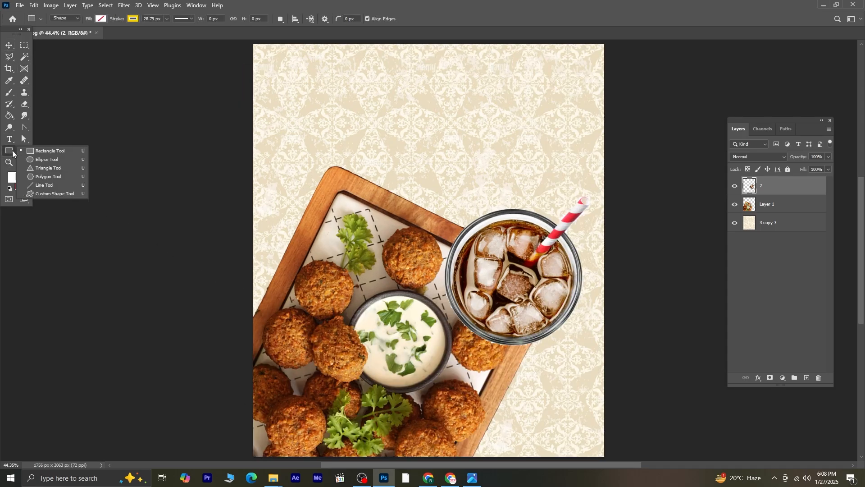
click(63, 151)
drag(360, 87, 400, 127)
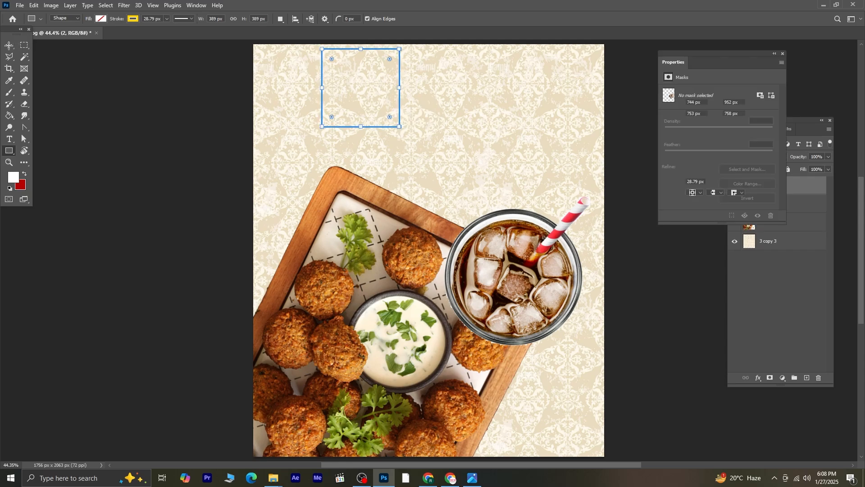
Step: Move the rectangle down and stretch it horizontally to about 193% width with Free Transform
key(v)
drag(383, 128, 446, 175)
key(ctrl+t)
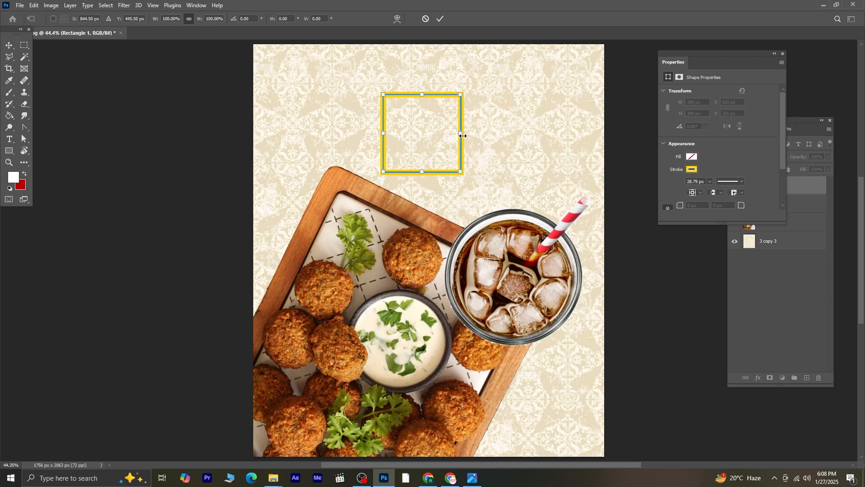
drag(464, 133, 534, 135)
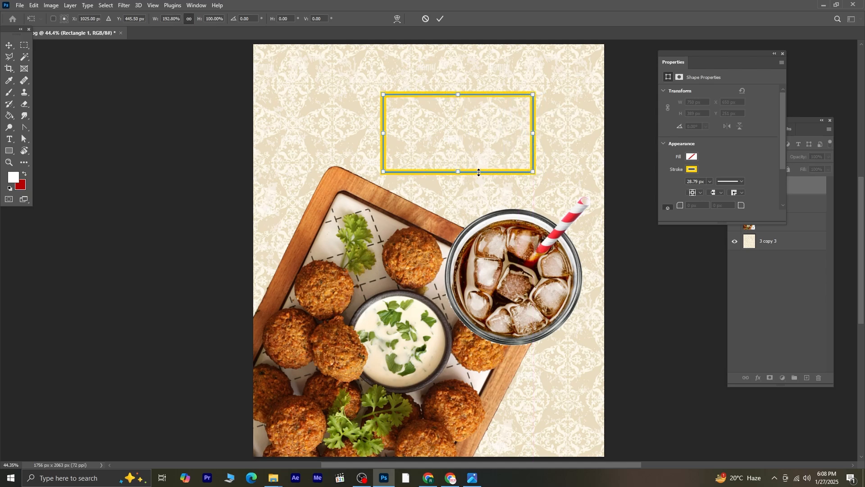
drag(485, 159, 491, 164)
Step: Round the rectangle's corners to about 44 px radius
scroll(514, 121, up, 5)
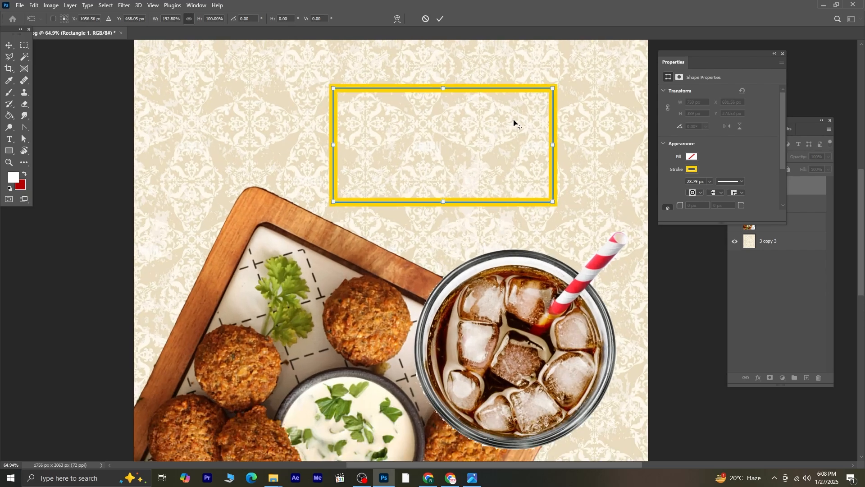
click(9, 151)
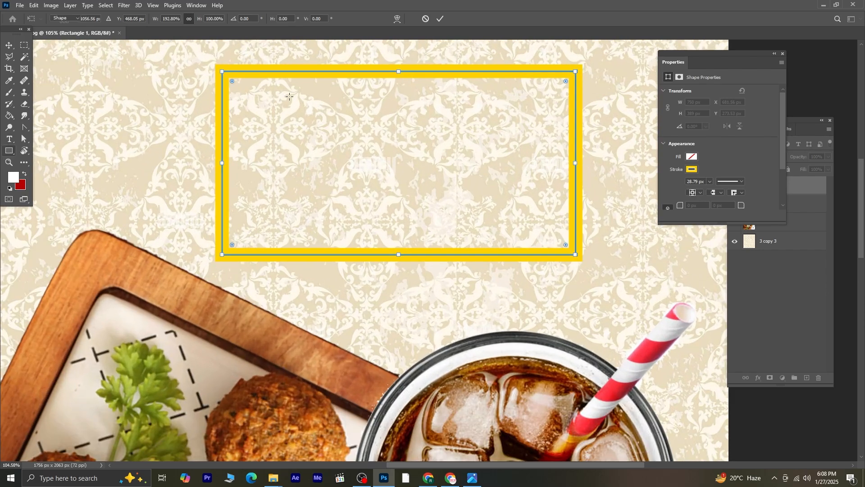
drag(232, 82, 239, 93)
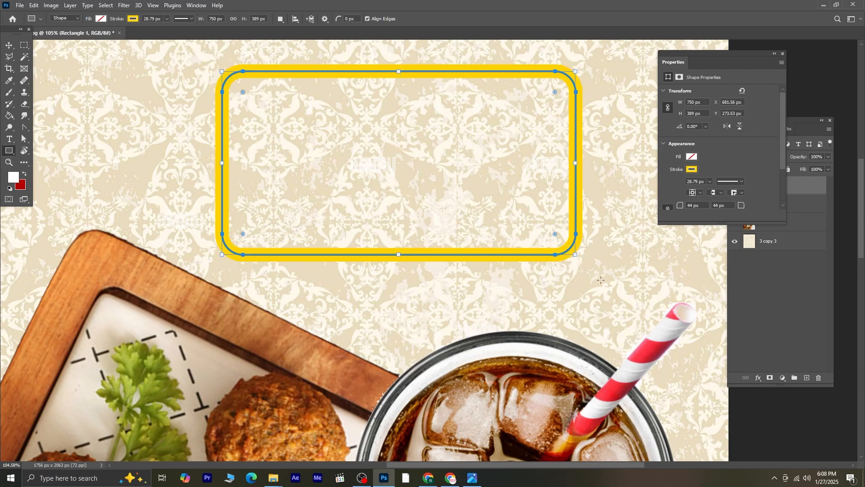
click(782, 54)
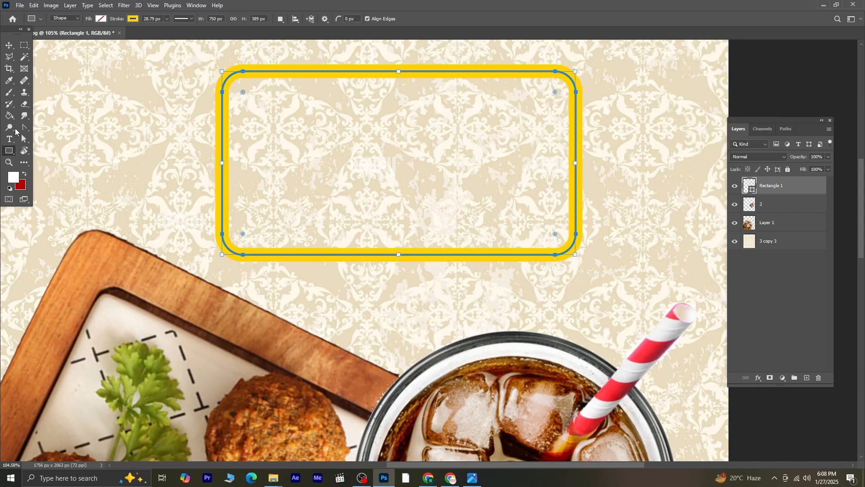
Step: Set the rectangle's stroke color to white and its stroke width to 15.33 px
click(132, 19)
click(76, 67)
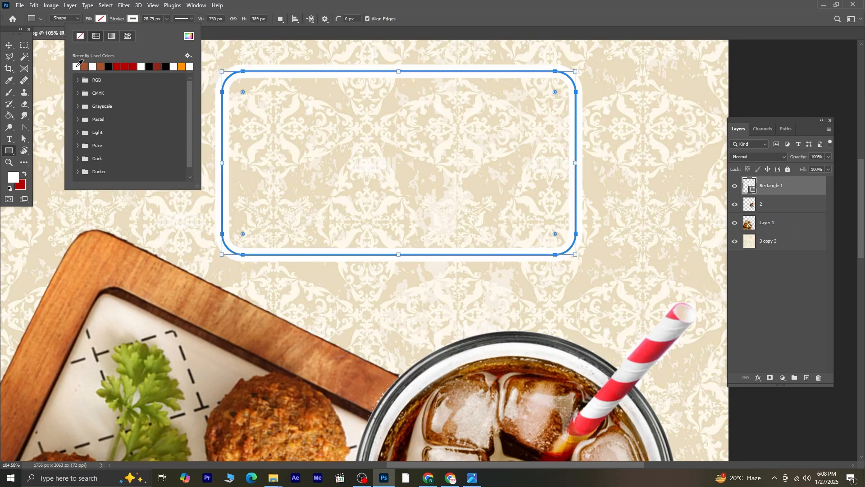
click(166, 19)
drag(167, 29, 157, 28)
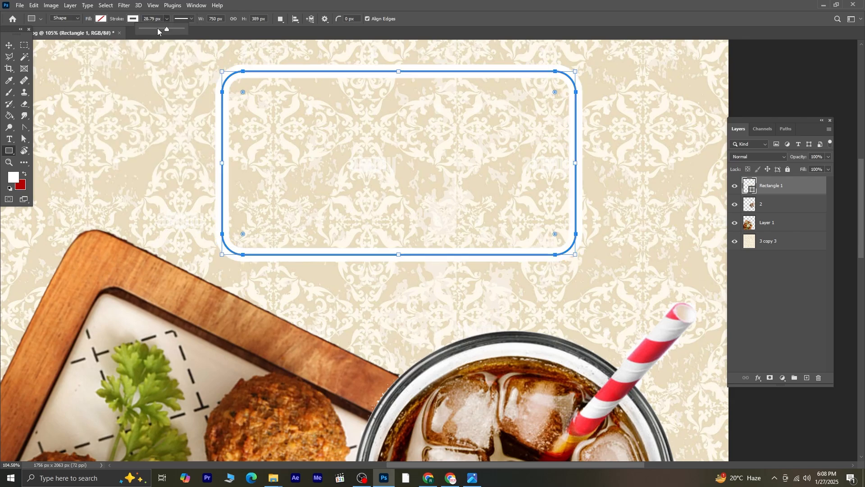
click(167, 19)
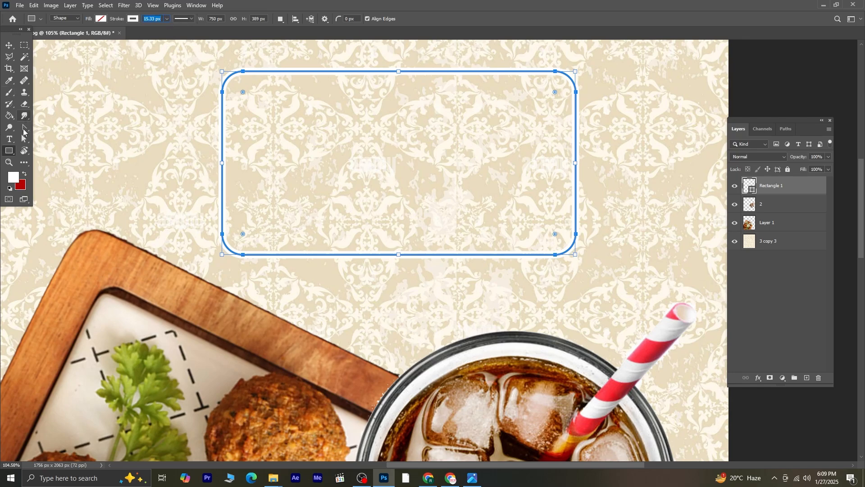
Step: Draw a triangular speech-bubble tail with the Pen tool below the rectangle's lower left edge
click(25, 128)
click(57, 128)
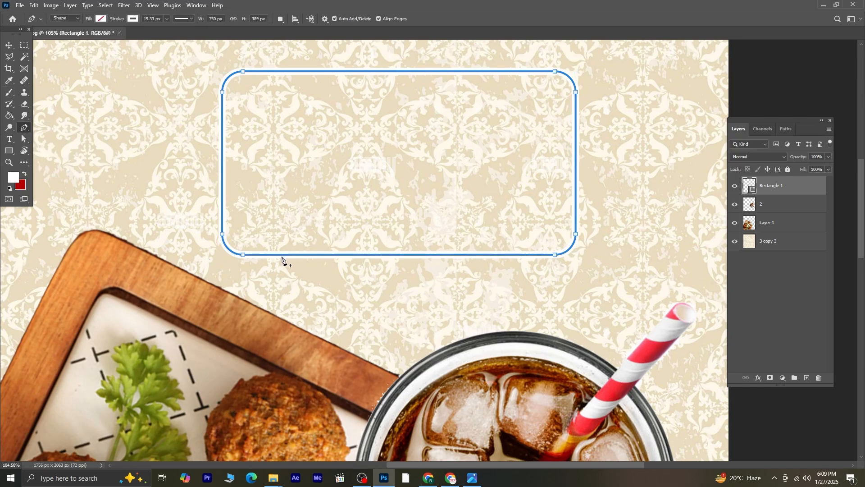
click(278, 287)
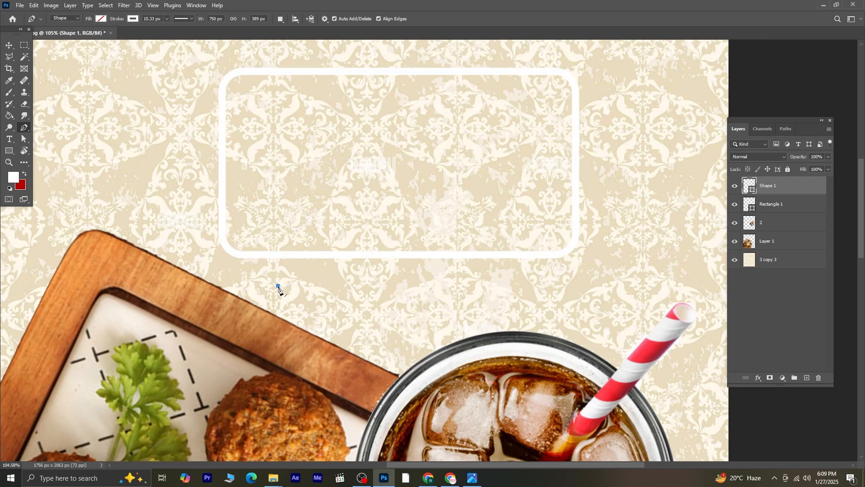
click(274, 255)
click(302, 256)
click(278, 286)
scroll(290, 285, down, 3)
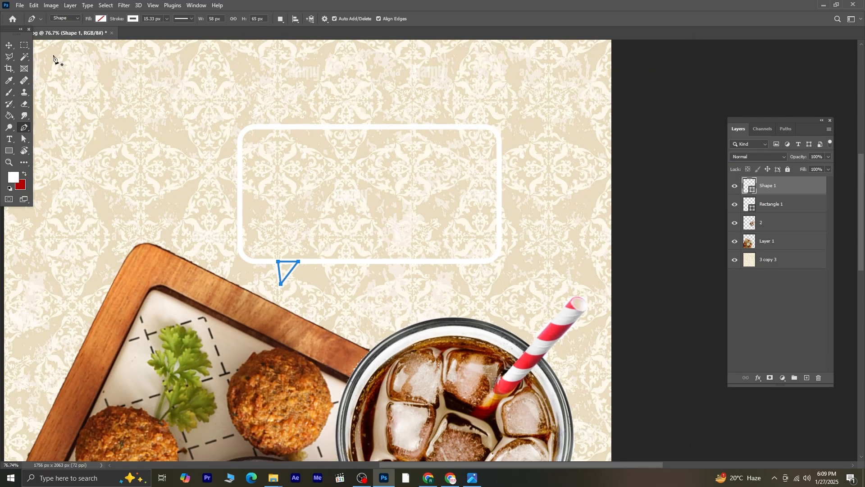
Step: Select both the tail and rectangle shape layers and merge them into one shape
click(9, 45)
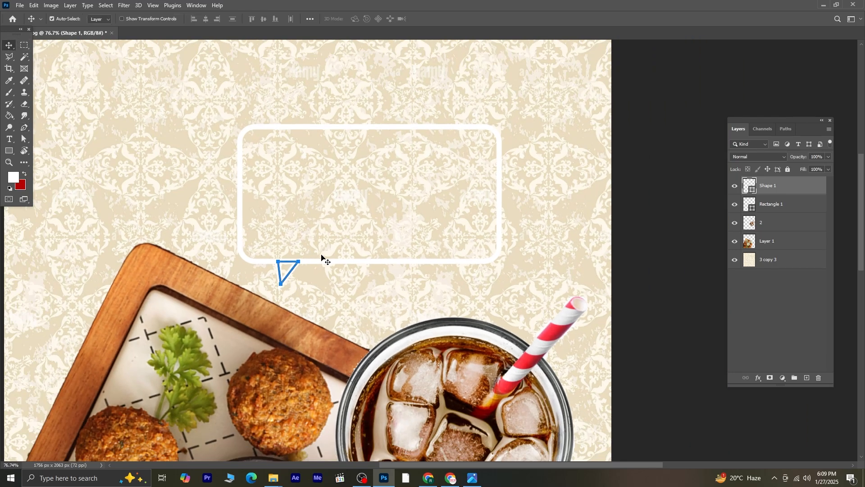
click(352, 275)
click(287, 276)
shift+click(333, 263)
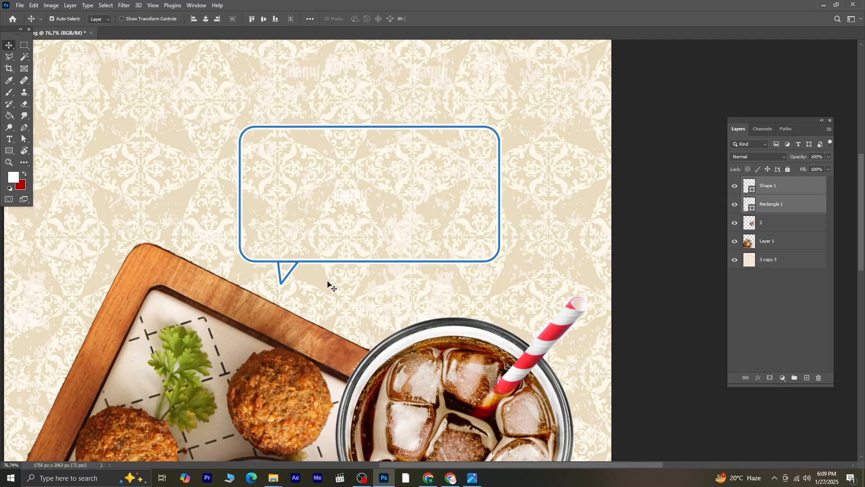
right_click(775, 203)
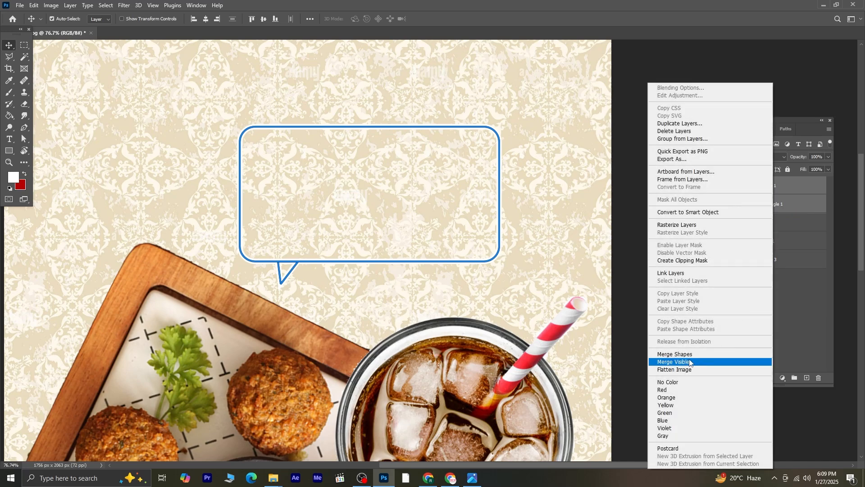
click(688, 355)
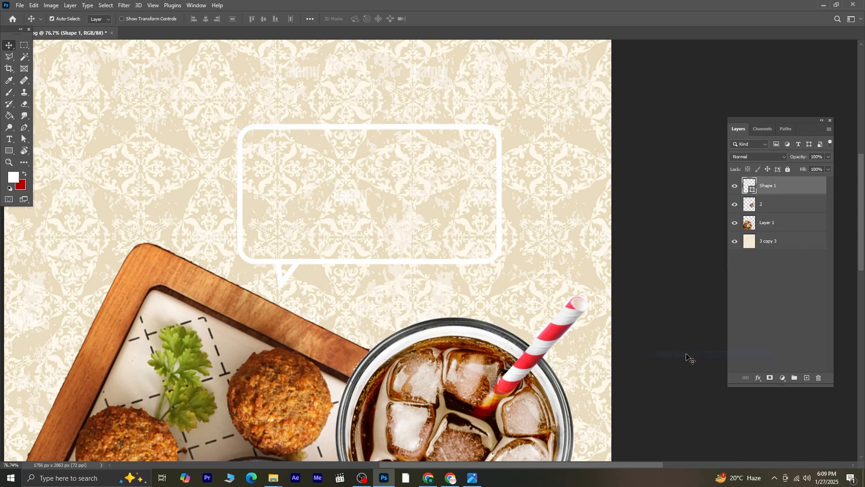
Step: Rasterize the merged speech-bubble layer
right_click(779, 186)
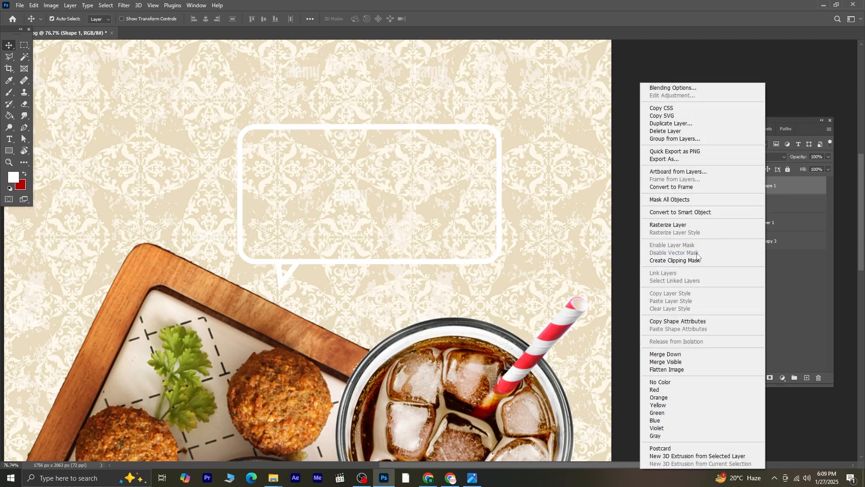
click(688, 224)
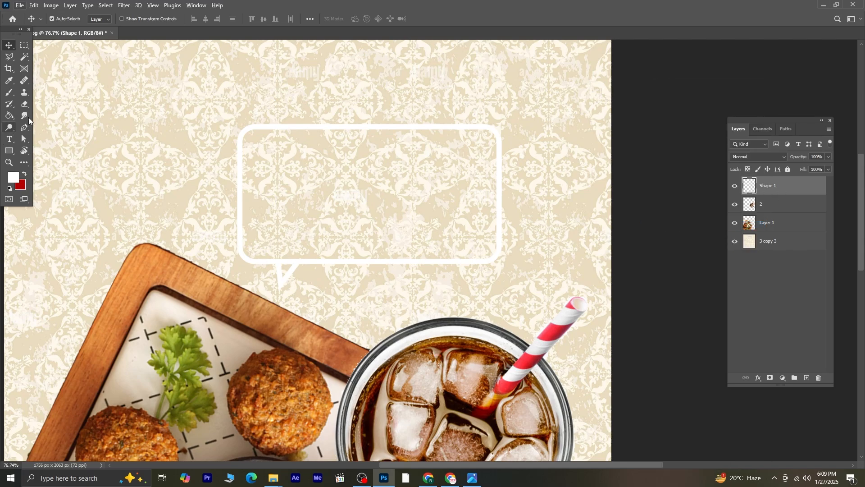
Step: Erase the stroke line separating the tail from the bubble with a small eraser brush
click(25, 104)
scroll(265, 223, up, 5)
scroll(300, 262, up, 2)
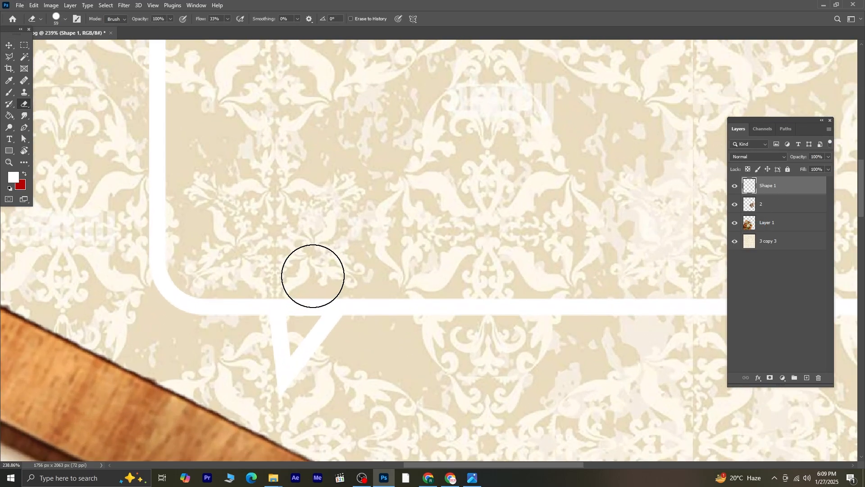
key(bracketleft)
key(bracketleft)
key(bracketleft)
key(bracketleft)
key(bracketleft)
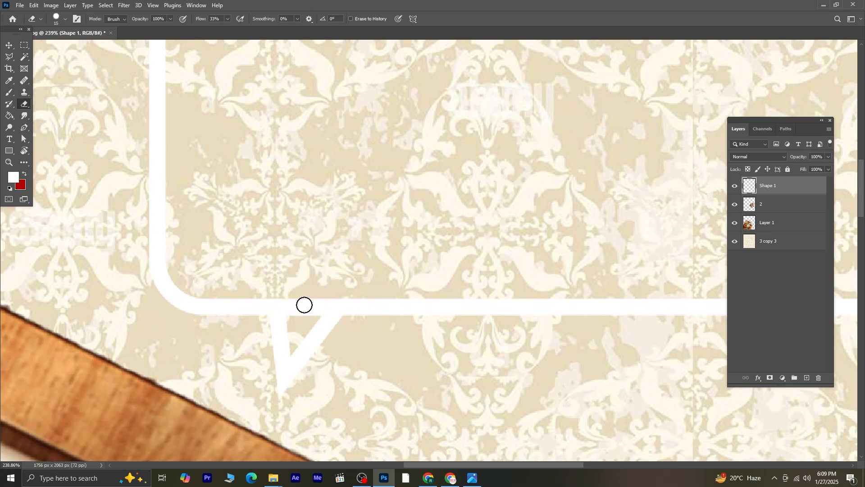
mouse_move(304, 304)
mouse_down()
mouse_move(303, 331)
mouse_move(320, 290)
mouse_move(309, 322)
mouse_up()
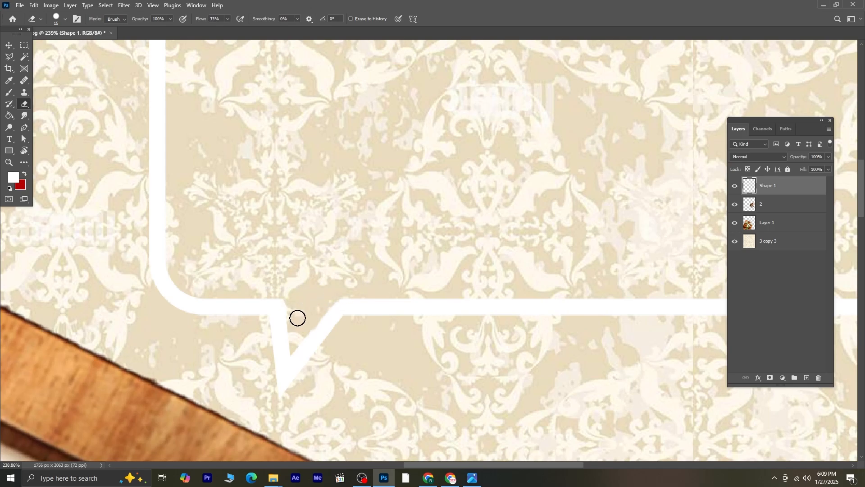
scroll(343, 296, down, 3)
scroll(344, 296, down, 5)
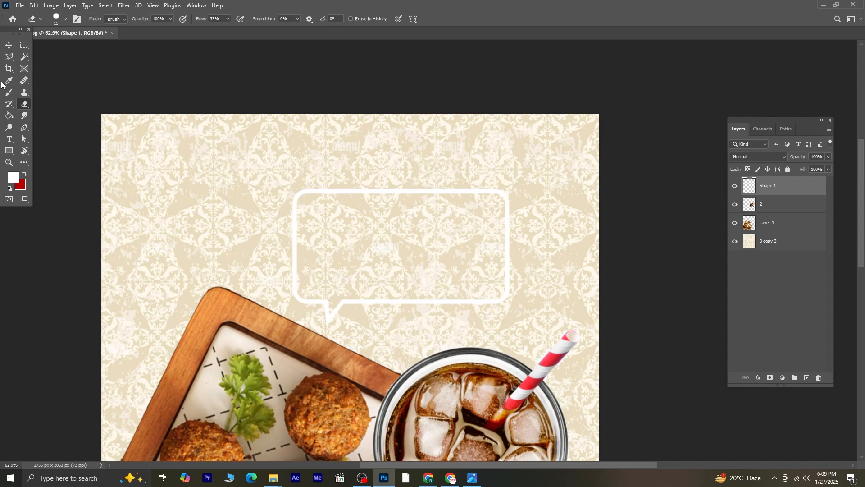
Step: Fill the inside of the speech bubble with white using the Paint Bucket
click(10, 48)
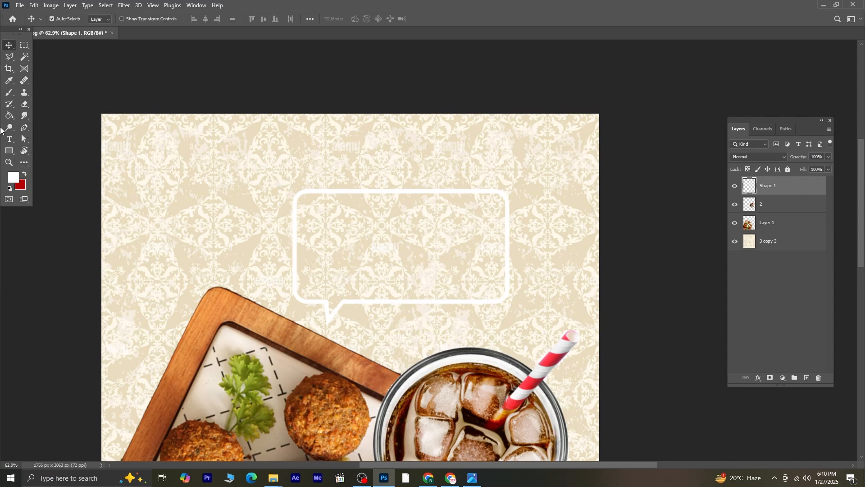
click(10, 115)
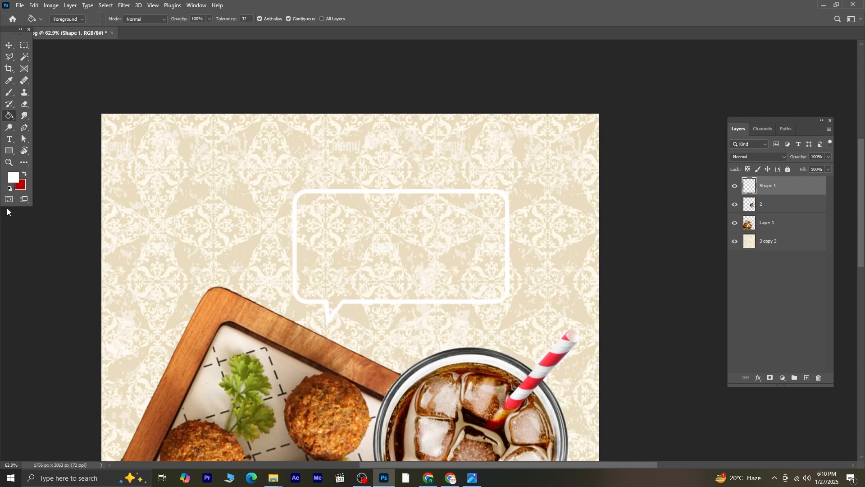
click(415, 249)
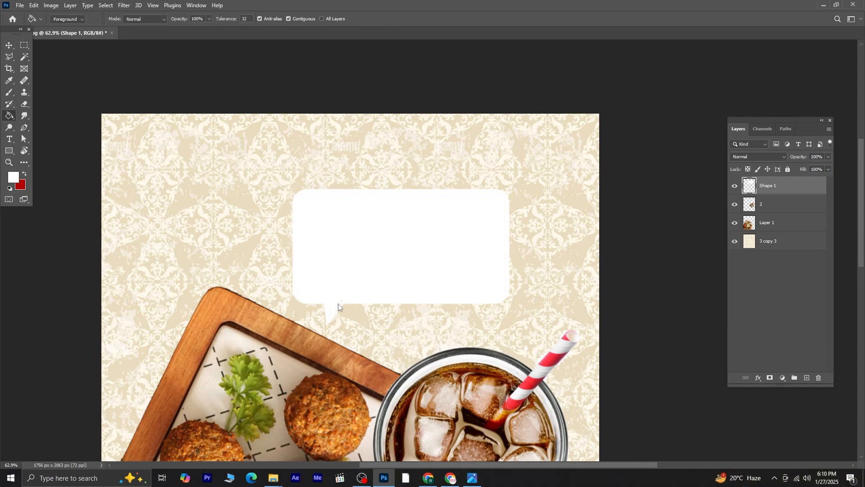
Step: Add a Stroke layer style to the speech-bubble layer
click(9, 46)
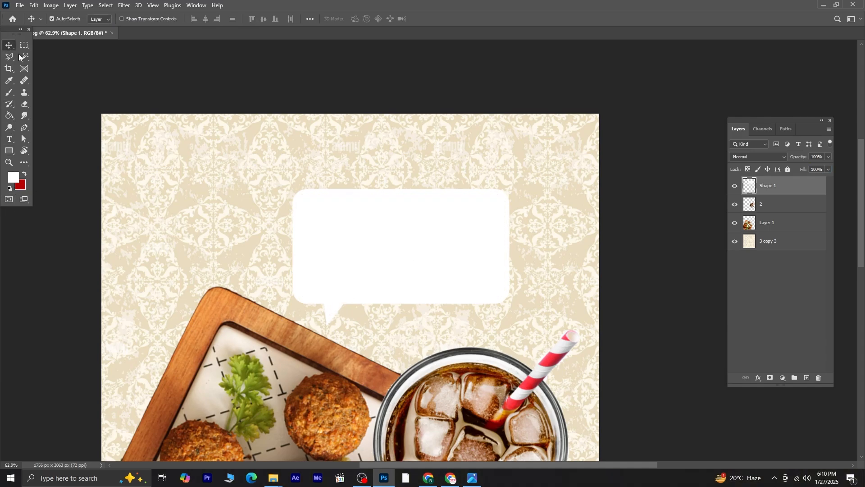
double_click(799, 191)
click(457, 282)
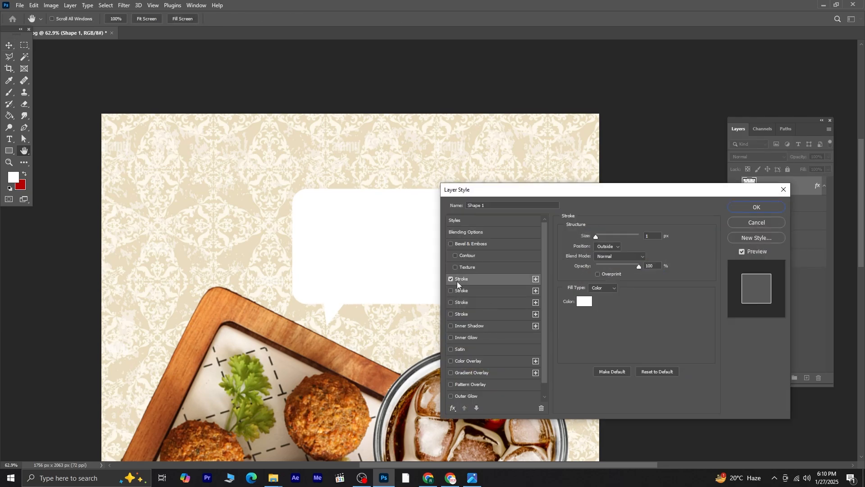
click(763, 207)
Step: Lower the speech-bubble layer's fill opacity to about 37%
click(827, 168)
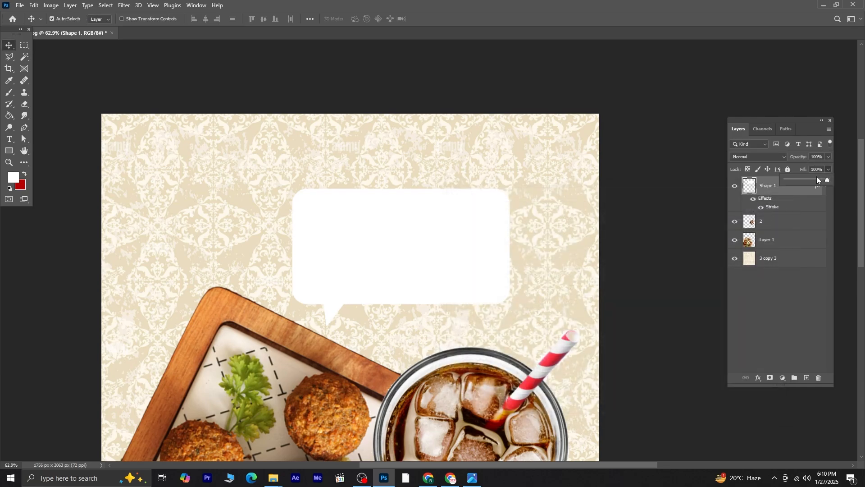
drag(805, 179, 802, 179)
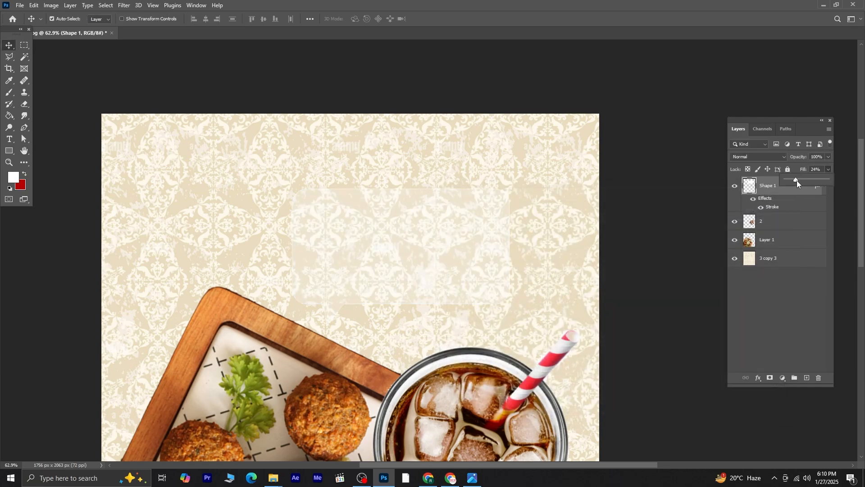
Step: Reopen the bubble's Stroke effect and increase its stroke size by a few pixels
click(794, 208)
double_click(778, 210)
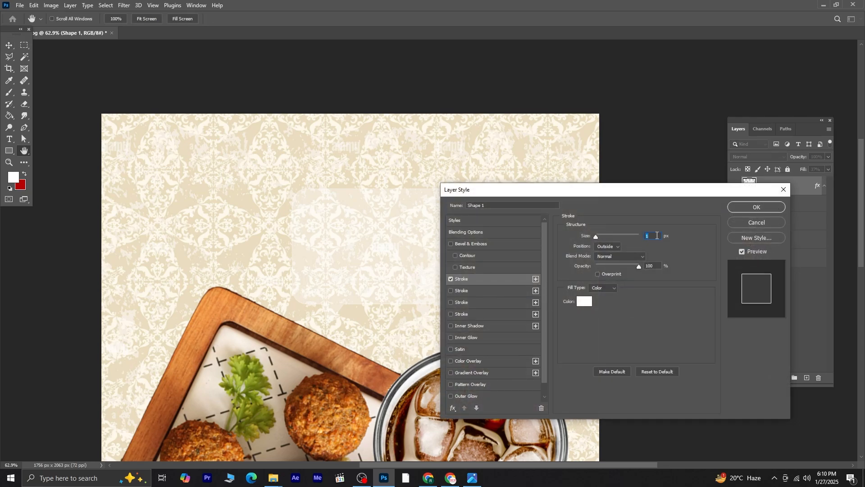
key(Up)
key(Up)
key(Up)
key(Up)
key(Up)
key(Up)
key(Up)
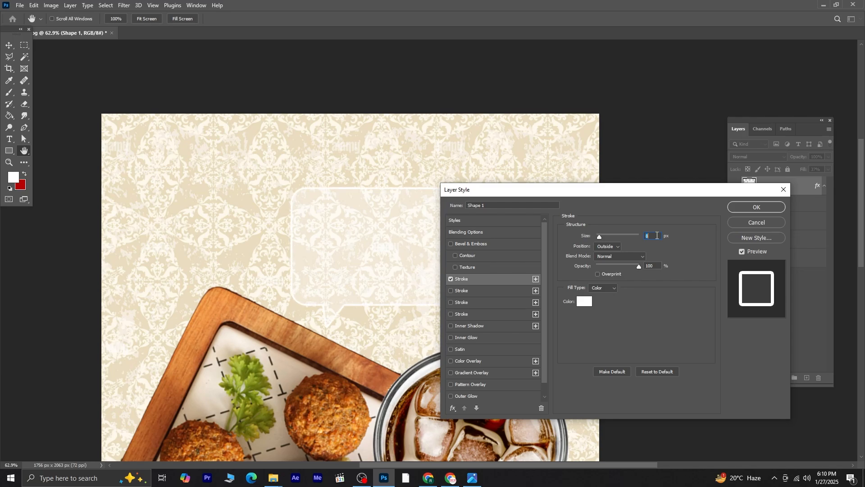
key(Down)
Step: Add a Drop Shadow to the bubble with distance 6 px, spread 17%, size 24 px and slightly reduced opacity
scroll(480, 392, down, 1)
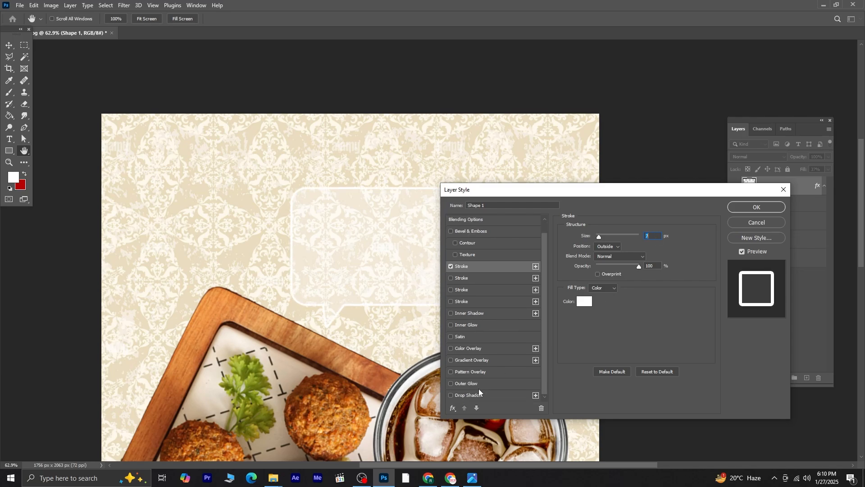
click(457, 397)
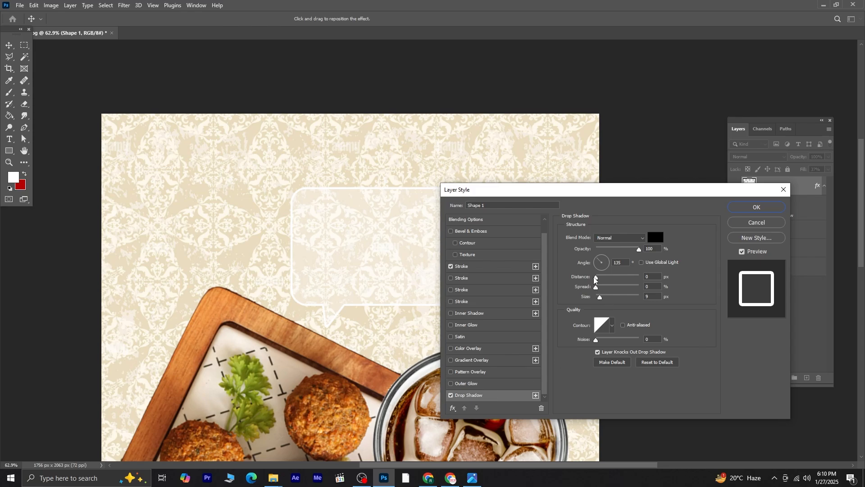
drag(595, 279, 607, 289)
drag(600, 297, 604, 291)
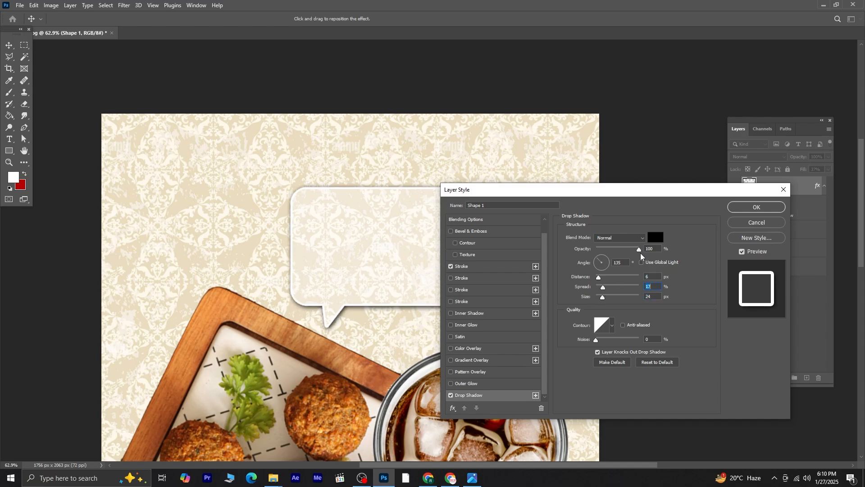
drag(637, 253, 625, 252)
click(748, 208)
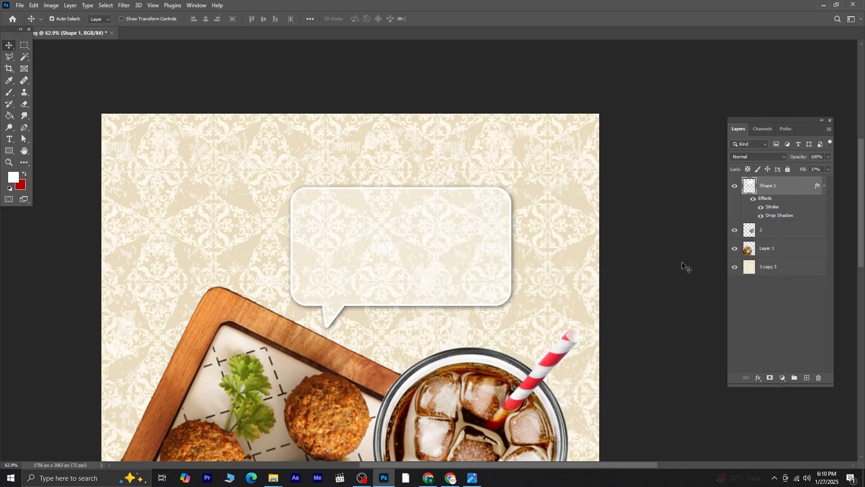
Step: Move the speech bubble higher on the poster, above the falafel tray
scroll(686, 268, down, 2)
scroll(559, 309, down, 1)
scroll(558, 309, down, 2)
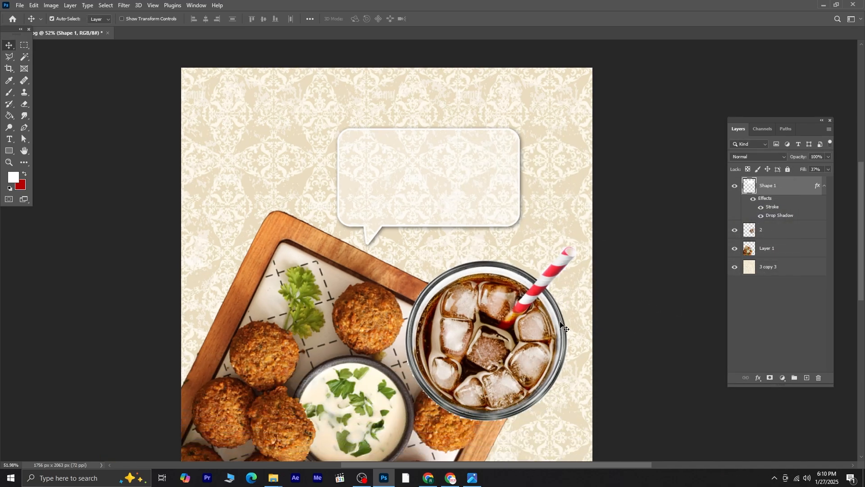
scroll(602, 311, down, 1)
scroll(604, 314, down, 1)
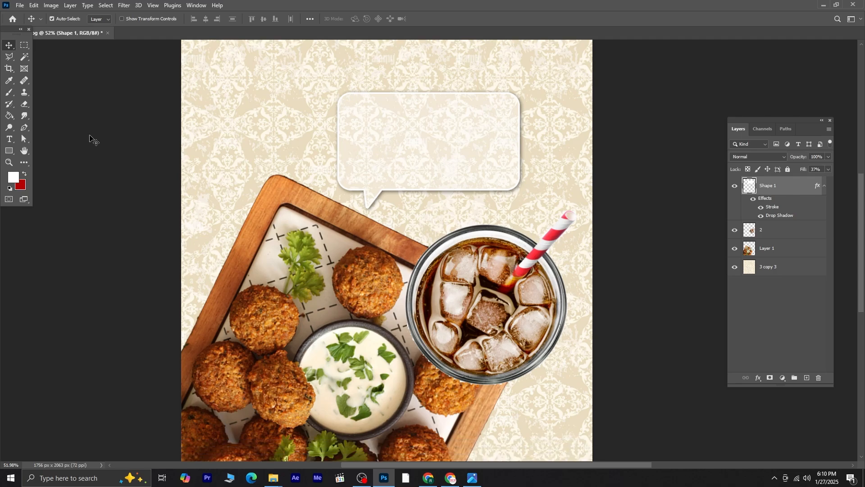
drag(422, 143, 394, 166)
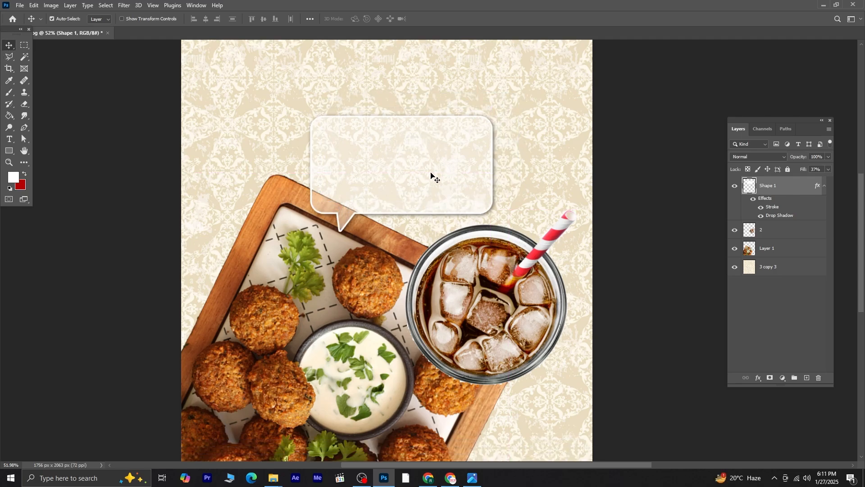
scroll(432, 175, down, 1)
scroll(431, 174, down, 1)
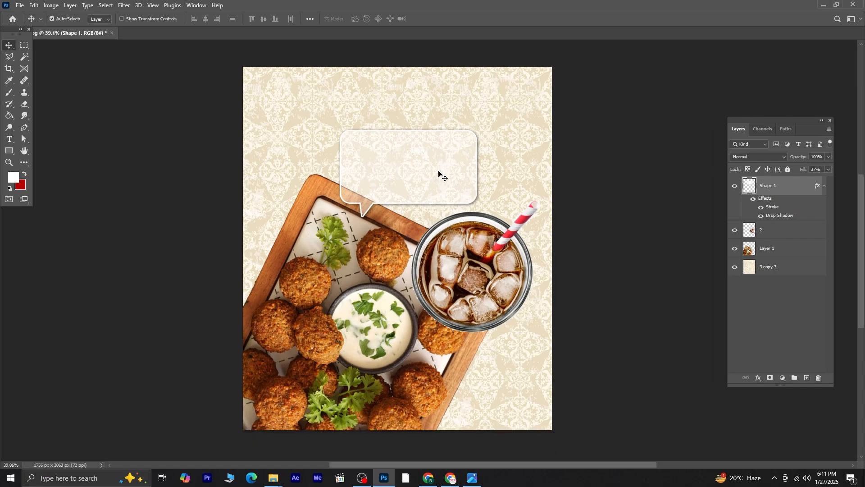
drag(439, 173, 448, 141)
Step: Scale the falafel tray and drink glass layers together to about 107% and nudge them into place
click(379, 272)
shift+click(466, 270)
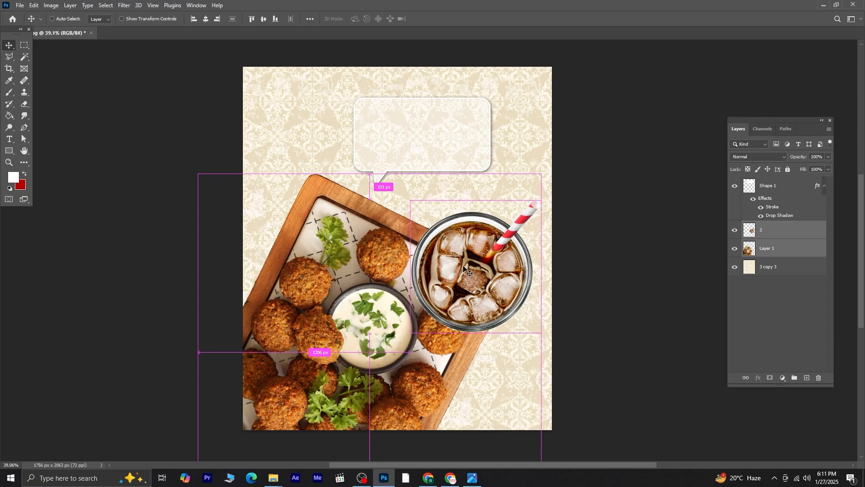
key(ctrl+t)
drag(544, 170, 566, 145)
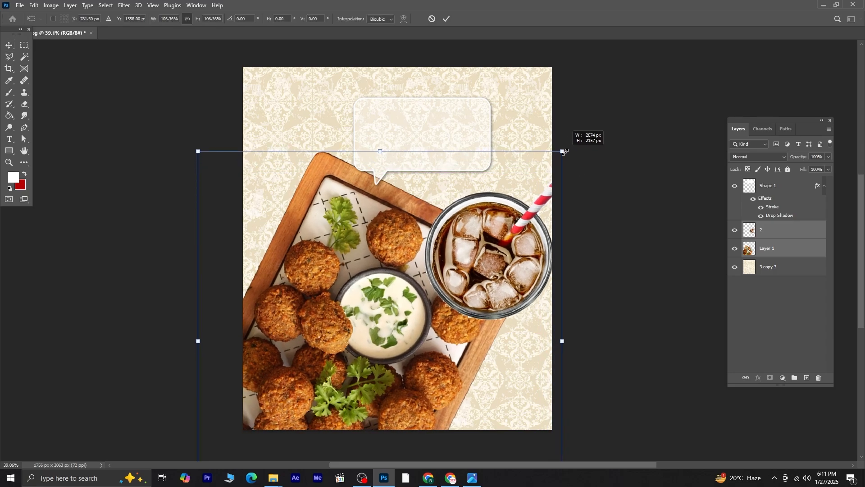
mouse_move(454, 232)
mouse_down()
mouse_move(442, 231)
mouse_move(447, 240)
mouse_up()
key(Return)
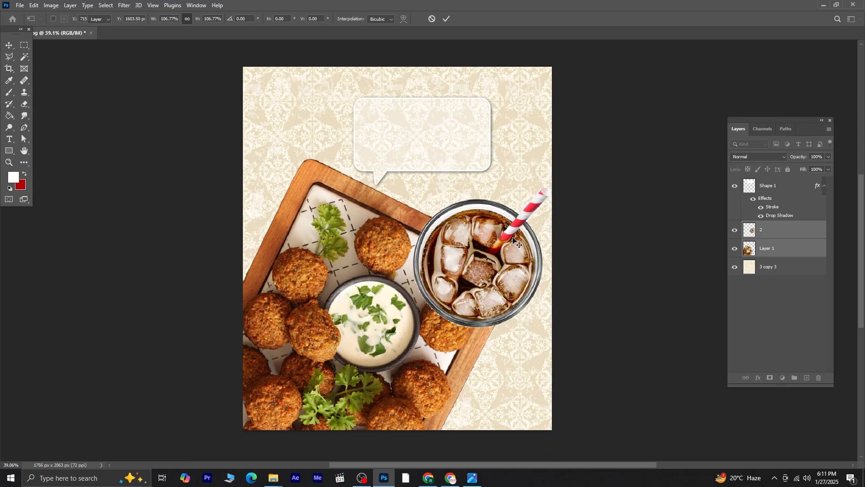
Step: Rotate the drink glass so its straw points straight up and reposition it beside the tray
click(545, 199)
key(ctrl+t)
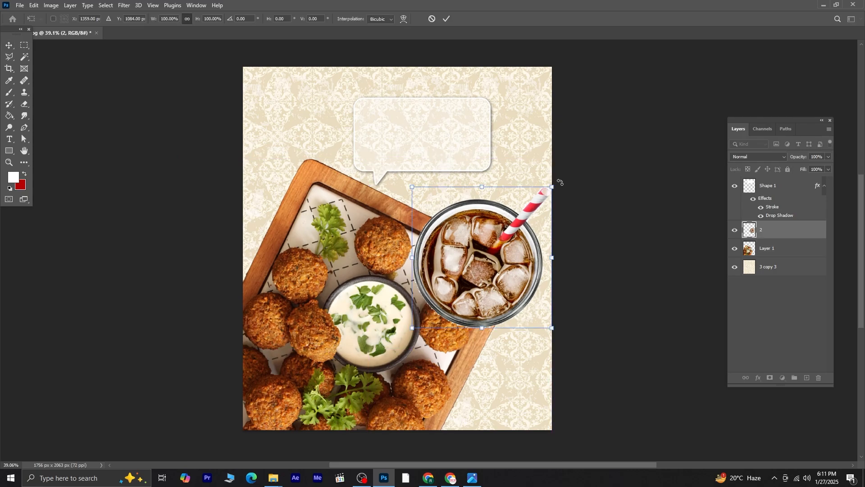
drag(560, 182, 483, 175)
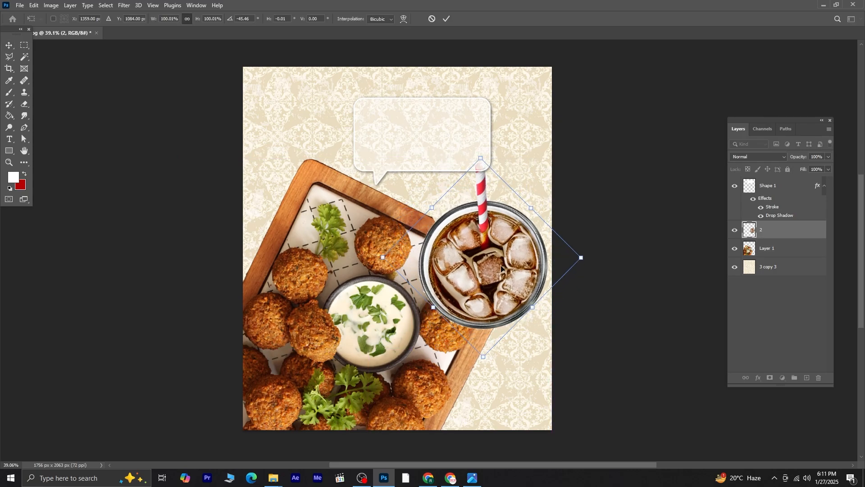
drag(488, 240, 483, 240)
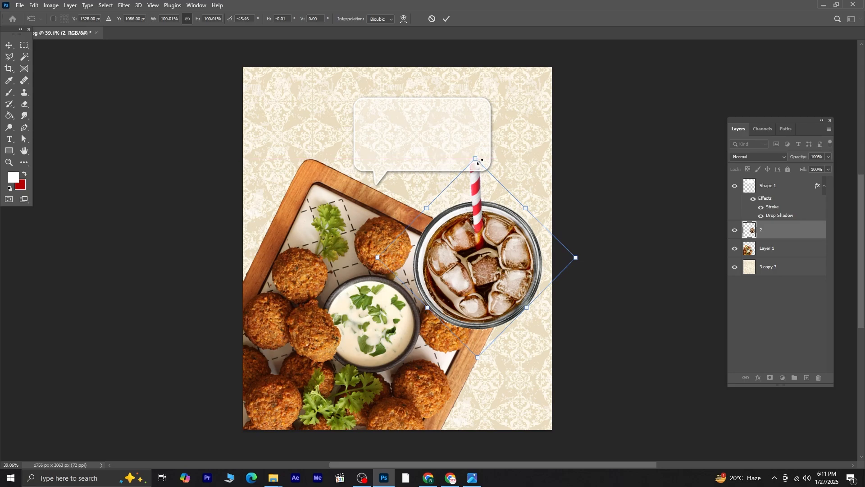
drag(480, 161, 395, 159)
key(Return)
click(641, 213)
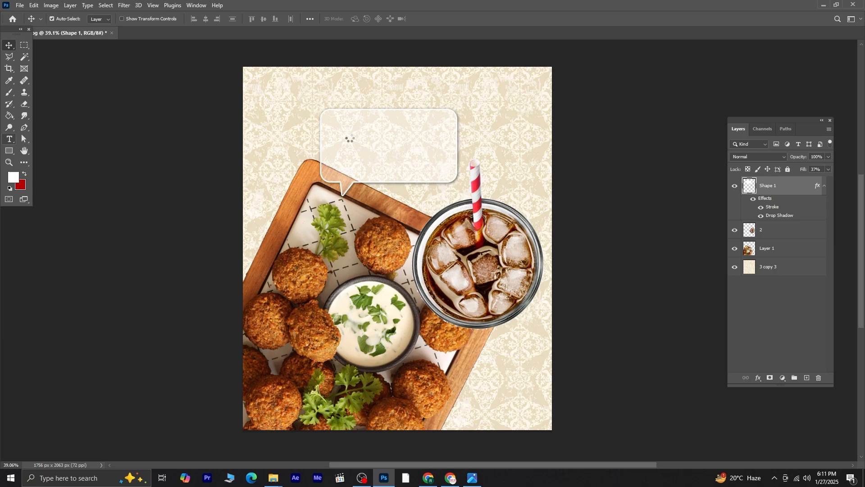
Step: Add a "platter" text layer inside the speech bubble and scale it up across the bubble's top
click(344, 131)
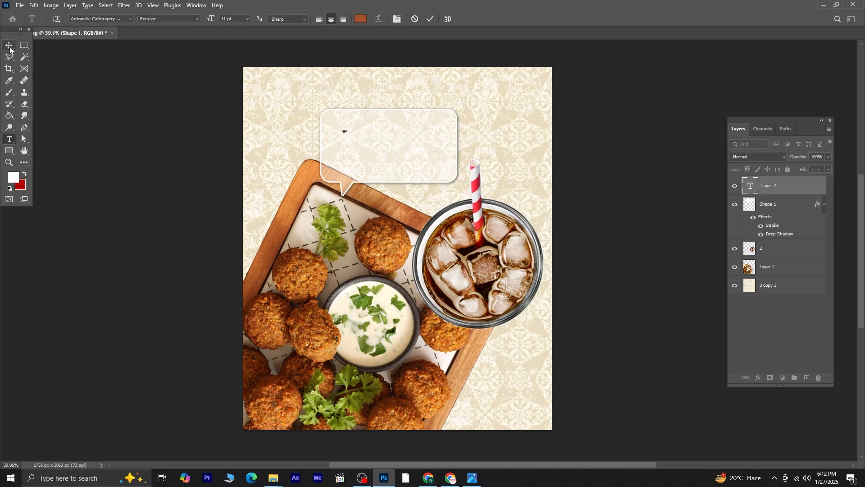
click(9, 47)
key(ctrl+t)
drag(345, 132, 406, 131)
click(10, 139)
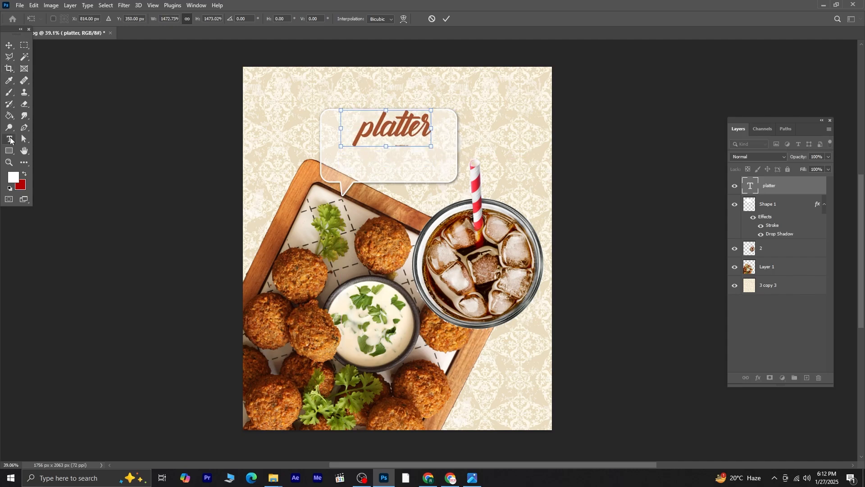
Step: Change the text's font to Bahnschrift Bold and set it to All Caps
double_click(363, 129)
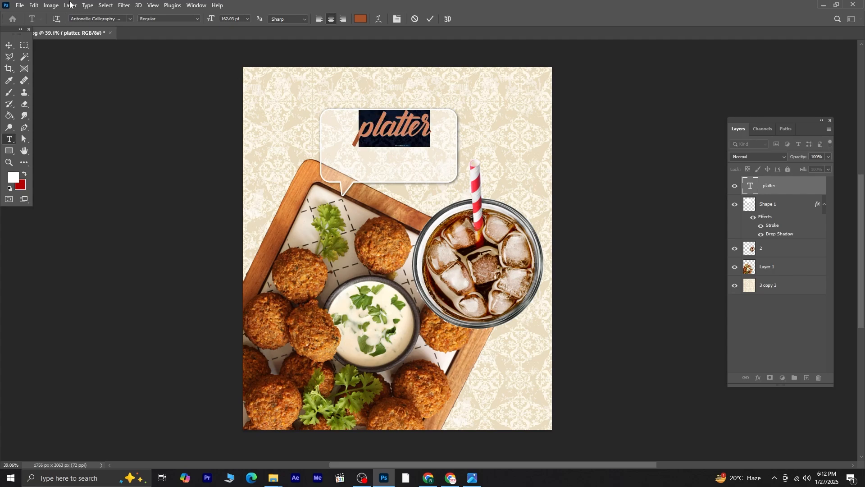
click(121, 19)
text(BAH)
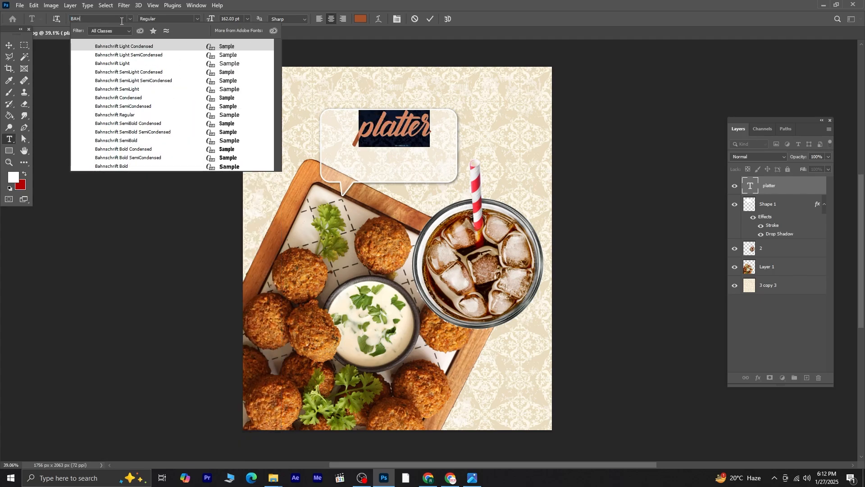
click(118, 167)
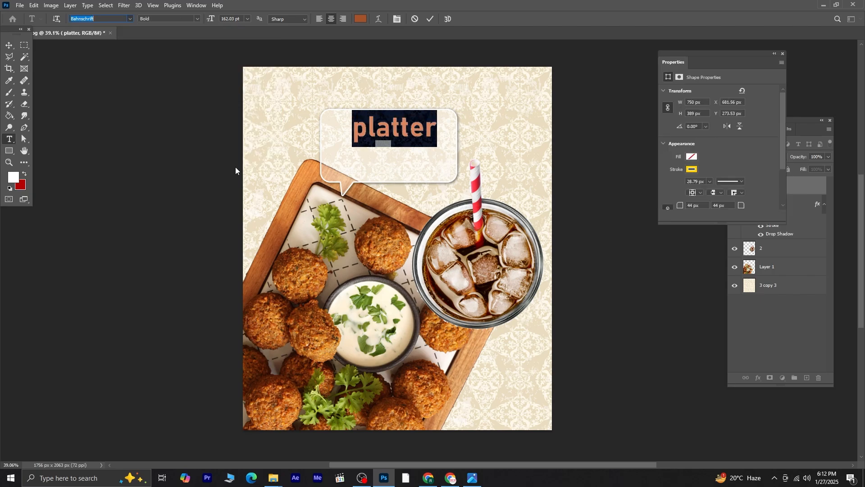
click(397, 19)
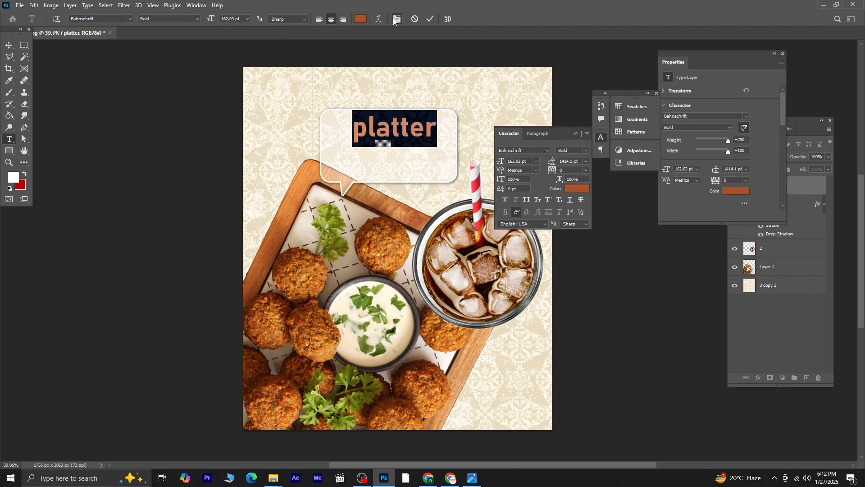
click(530, 204)
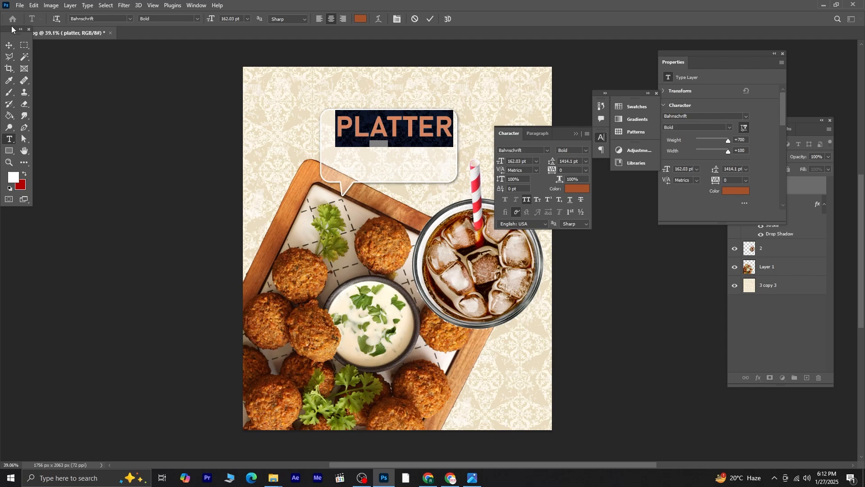
Step: Scale the PLATTER text down to about 74% and center it near the top of the bubble
click(9, 45)
click(577, 135)
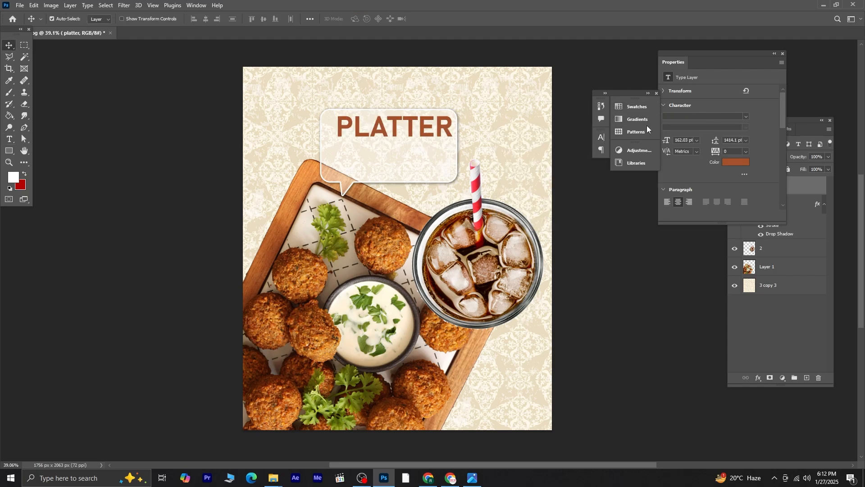
click(783, 53)
key(ctrl+t)
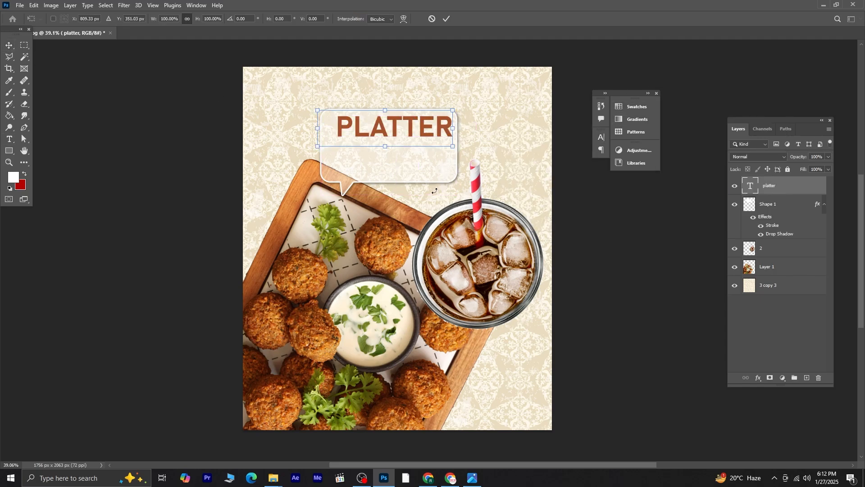
drag(456, 147, 419, 136)
drag(389, 128, 404, 131)
key(Down)
key(Down)
key(Down)
key(Down)
key(Down)
key(Return)
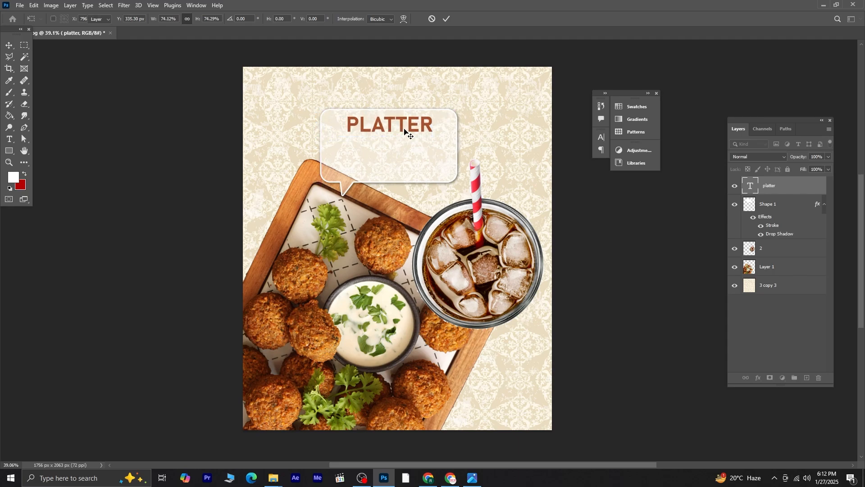
Step: Reduce the PLATTER text's font size to 111 pt
click(9, 138)
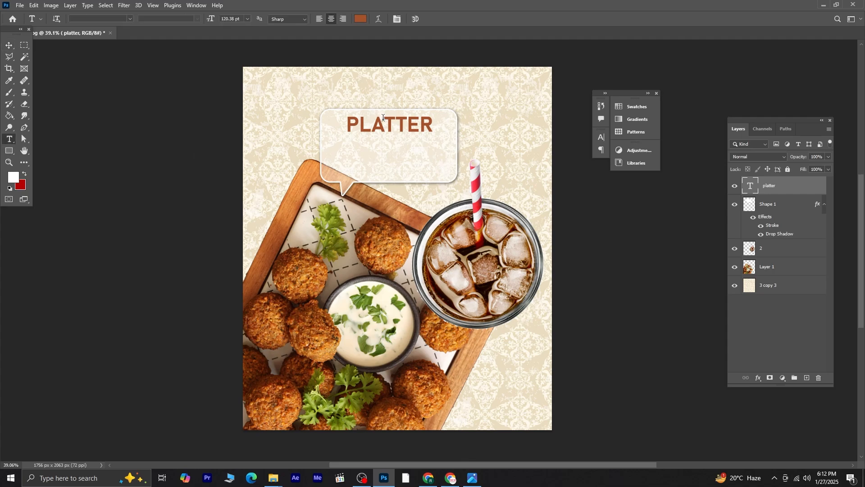
drag(352, 120, 435, 125)
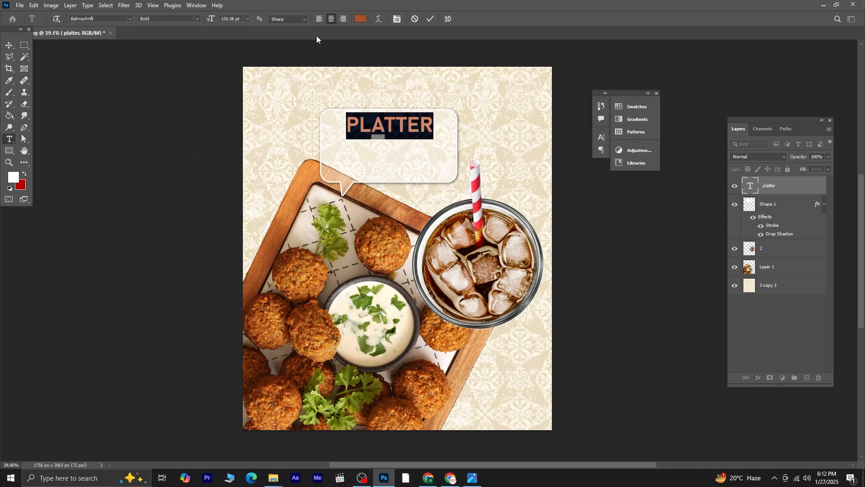
click(397, 19)
click(539, 164)
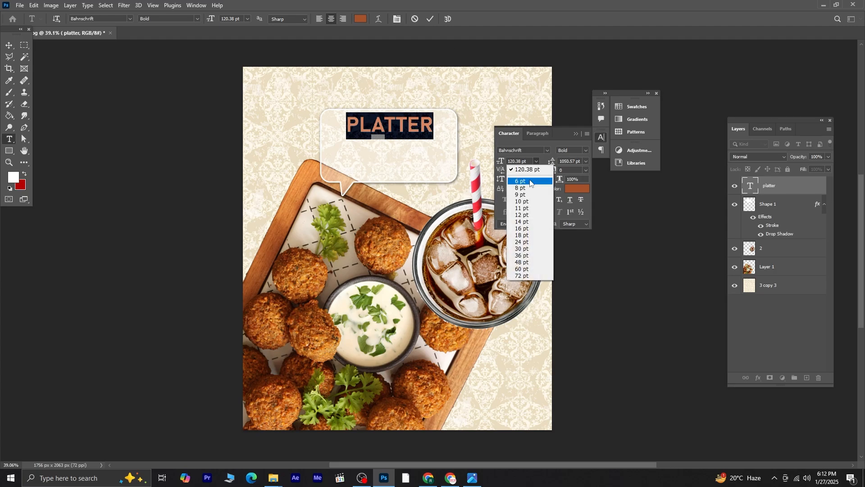
click(537, 161)
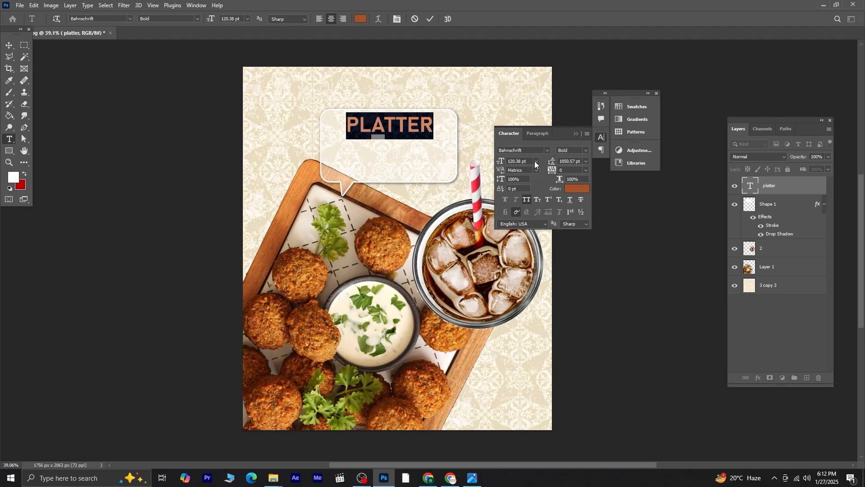
scroll(533, 162, down, 9)
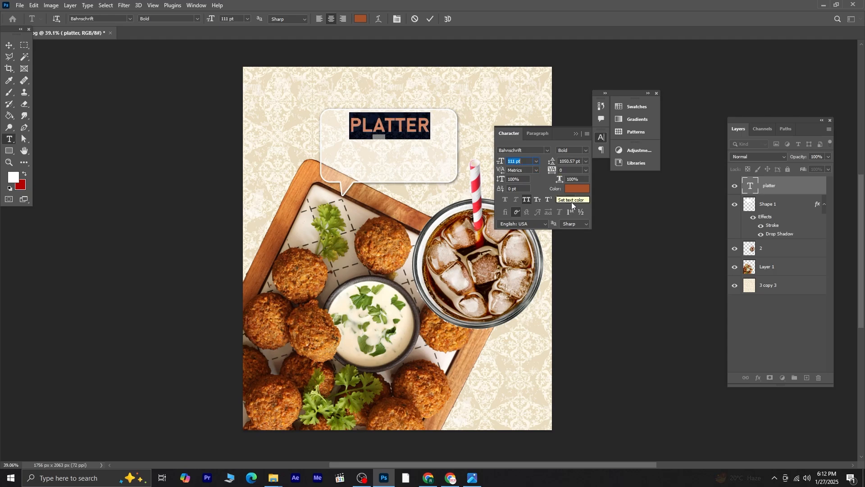
click(576, 135)
click(9, 45)
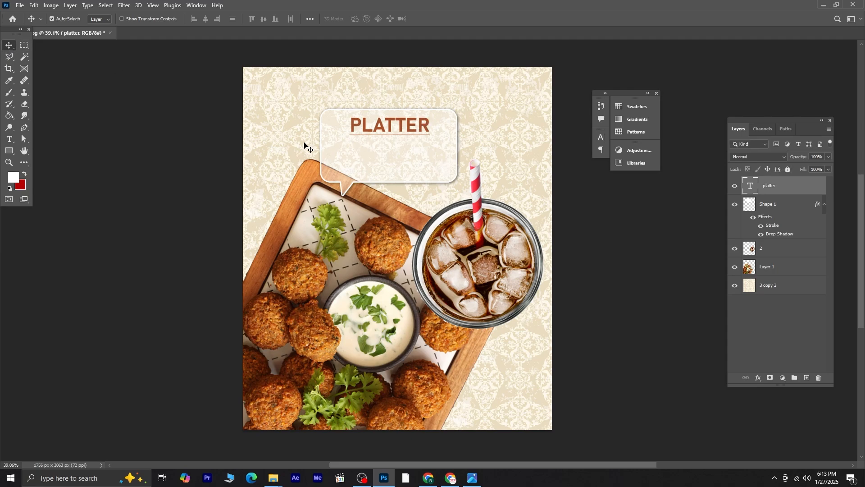
Step: Add a text layer reading "6 FALAFAL PIECES" inside the speech bubble below the PLATTER heading
click(9, 139)
click(325, 153)
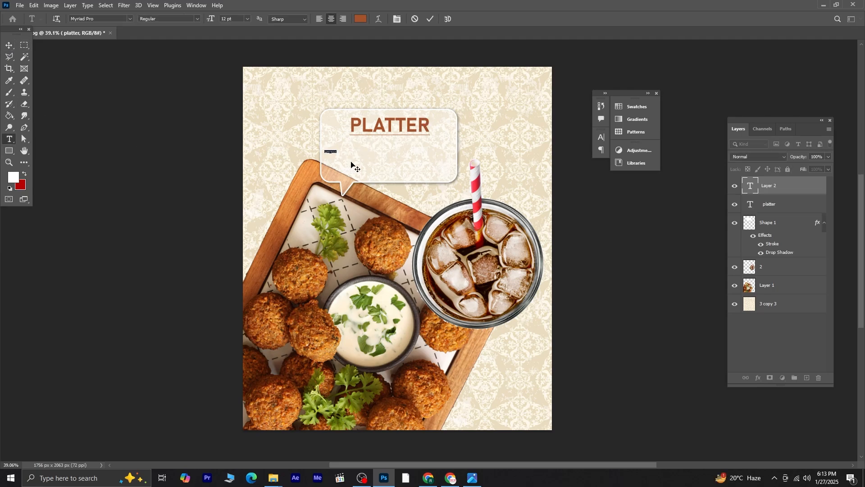
scroll(345, 156, up, 11)
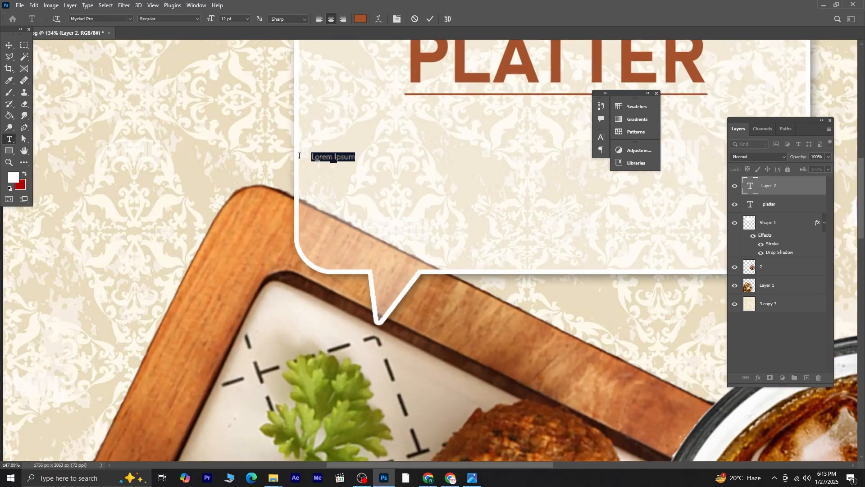
text(6)
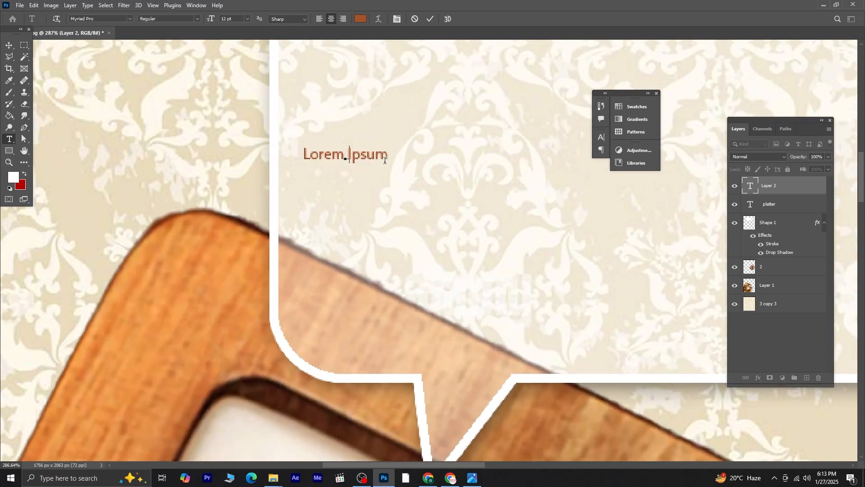
text( FALA)
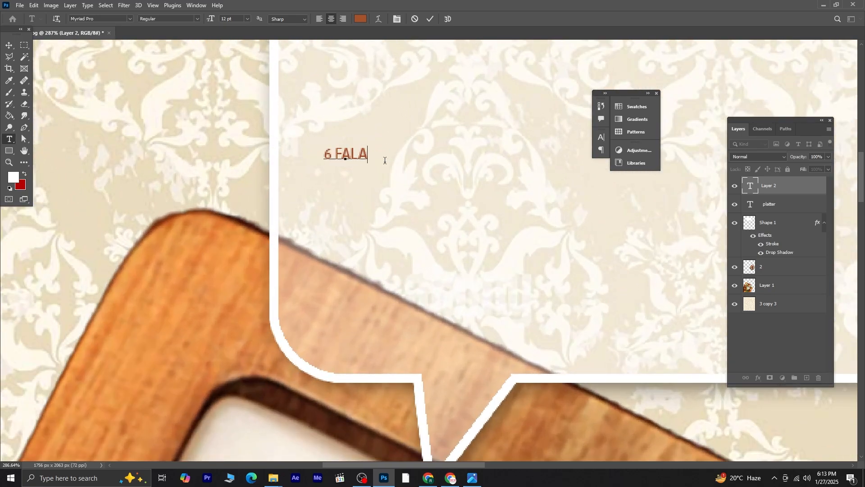
text(FAL PIECES)
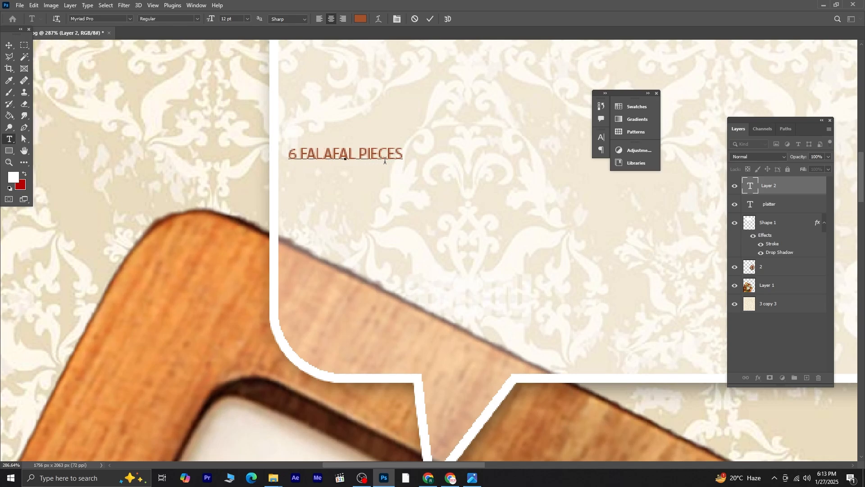
Step: Scale the 6 FALAFAL PIECES text up and place it beneath PLATTER on the left side of the bubble
click(8, 45)
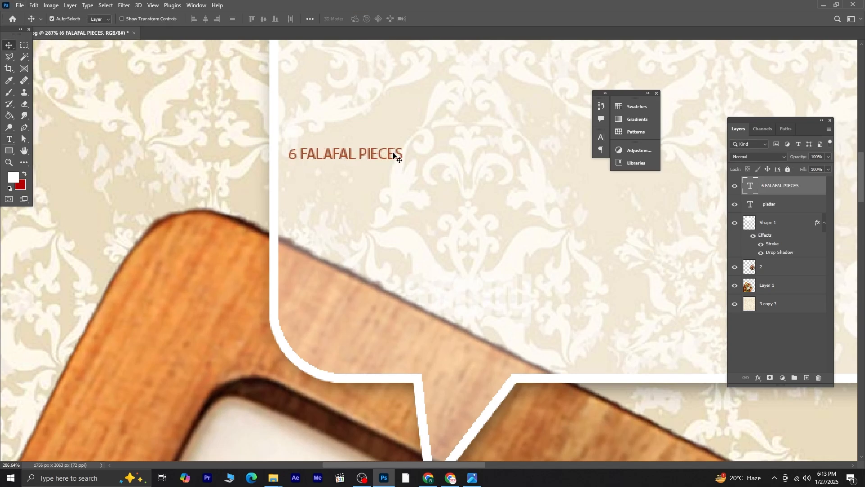
key(ctrl+t)
drag(403, 163, 610, 245)
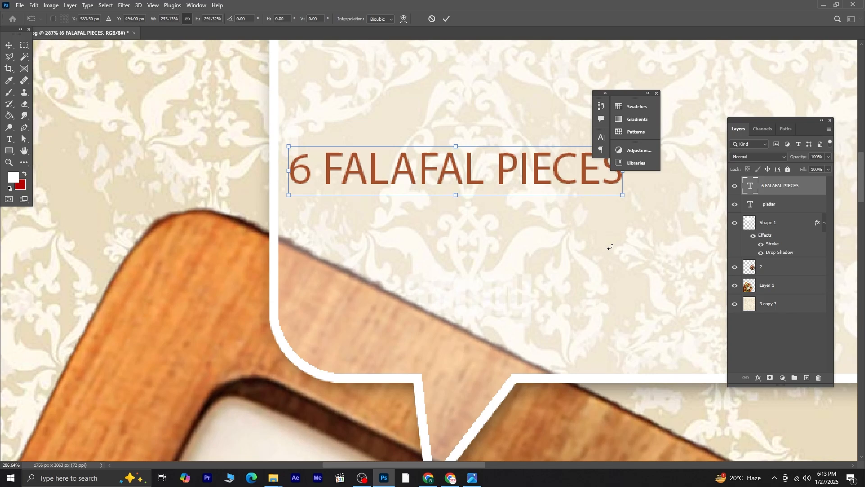
scroll(592, 242, down, 5)
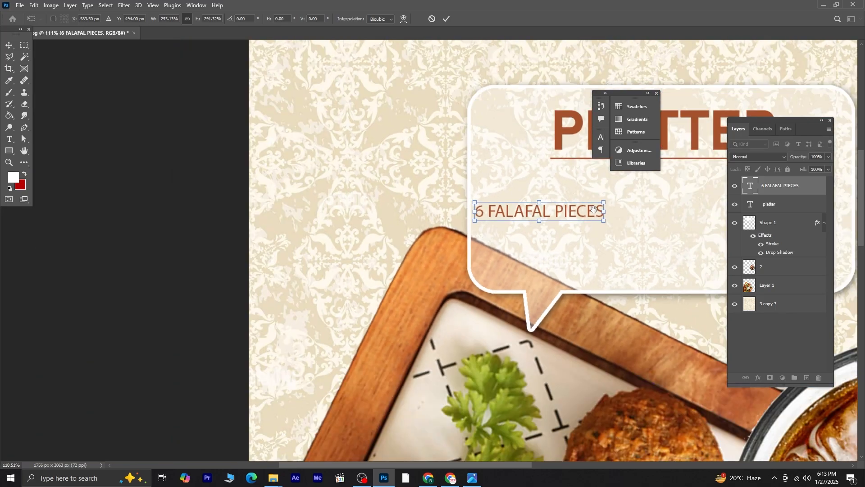
drag(603, 222, 676, 264)
key(Return)
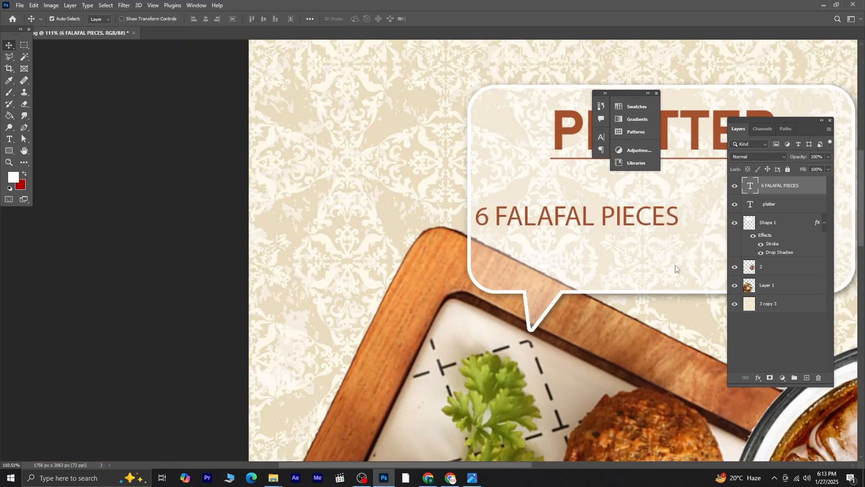
drag(625, 243, 397, 192)
drag(321, 181, 342, 153)
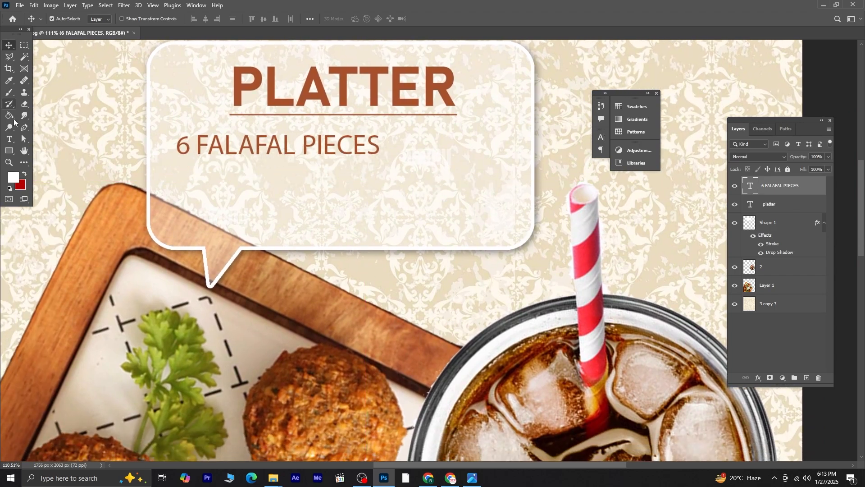
Step: Apply Faux Bold to the 6 FALAFAL PIECES text and change its font to Bahnschrift Bold
key(t)
drag(180, 144, 441, 145)
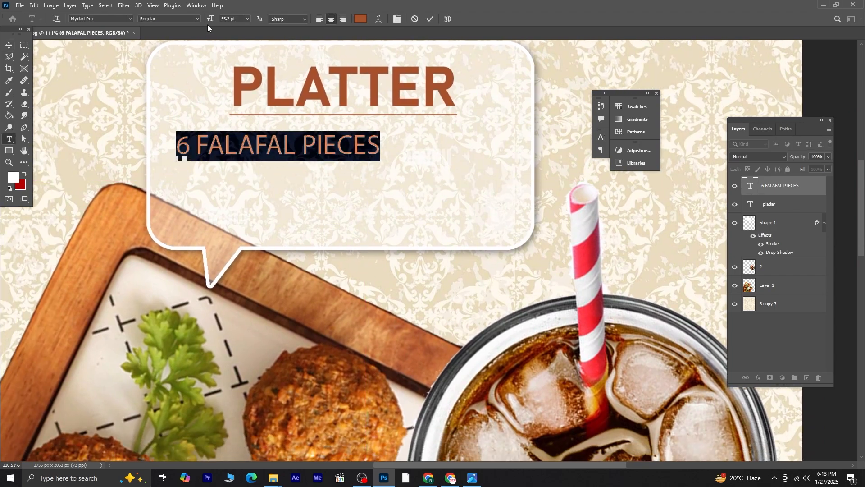
click(398, 20)
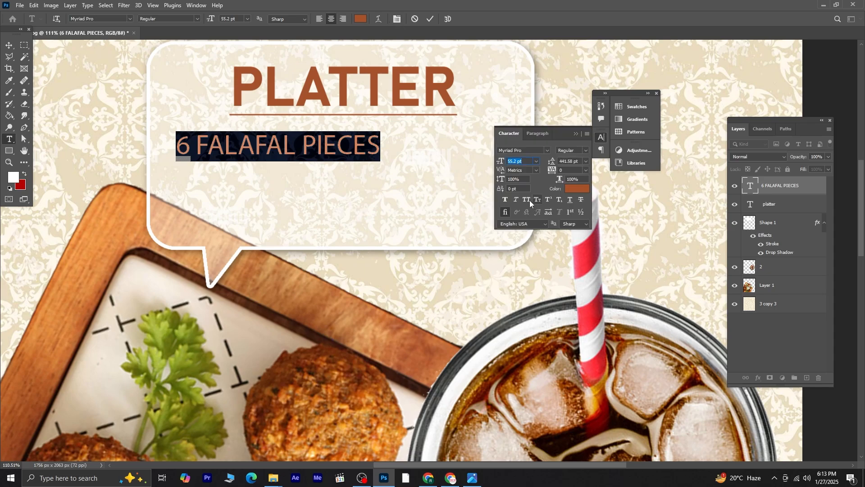
click(507, 199)
click(580, 133)
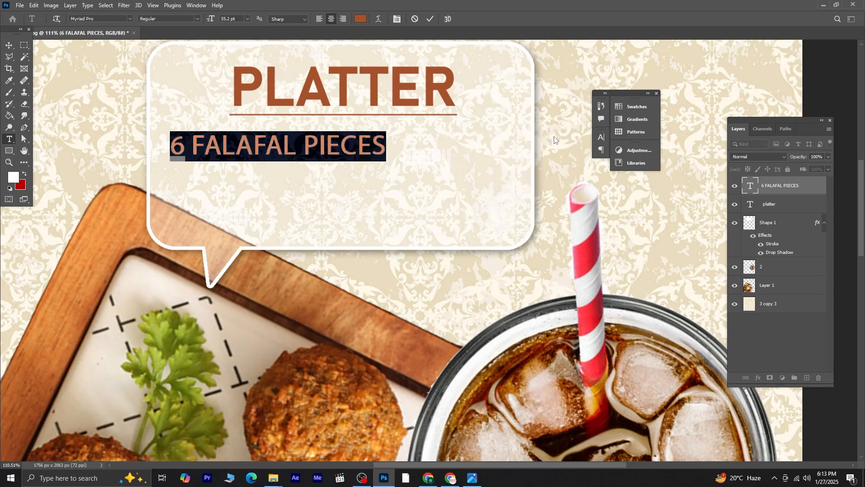
click(114, 20)
text(BAH)
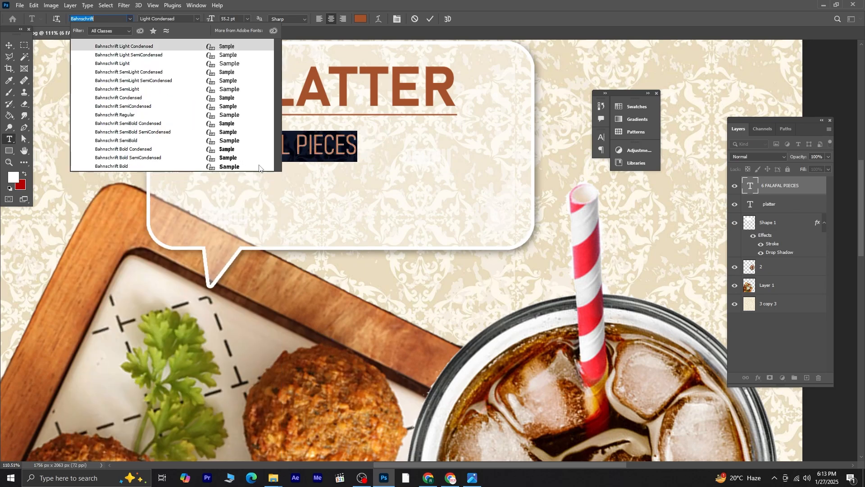
click(227, 167)
click(9, 45)
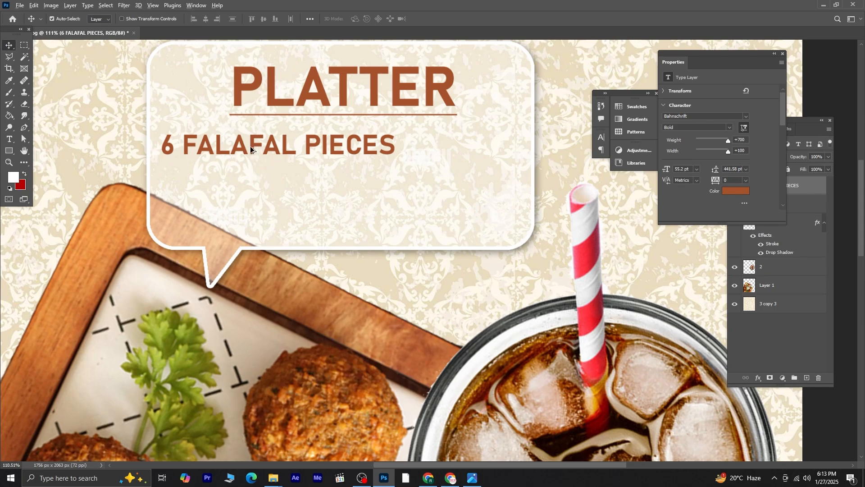
Step: Scale the 6 FALAFAL PIECES text down slightly to about 52 pt
key(ctrl+t)
drag(161, 159, 174, 155)
key(Return)
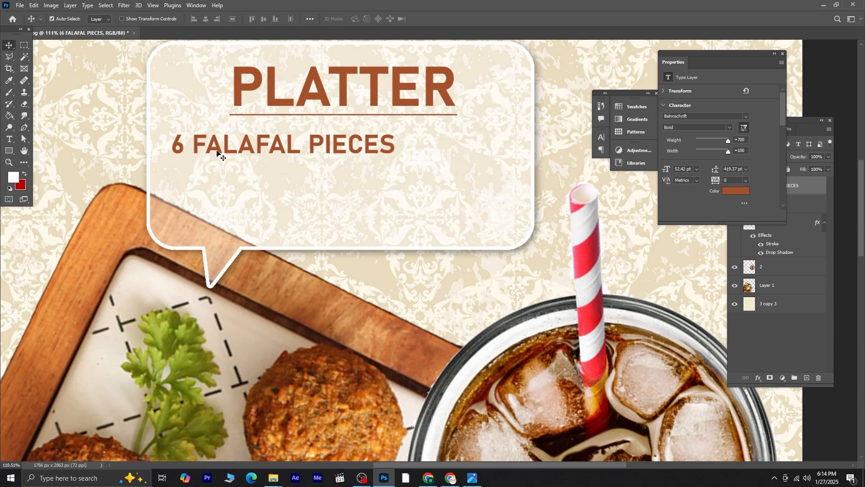
Step: Duplicate the falafal line just below it and change the copy's text to PITA BREAD
drag(230, 153, 259, 182)
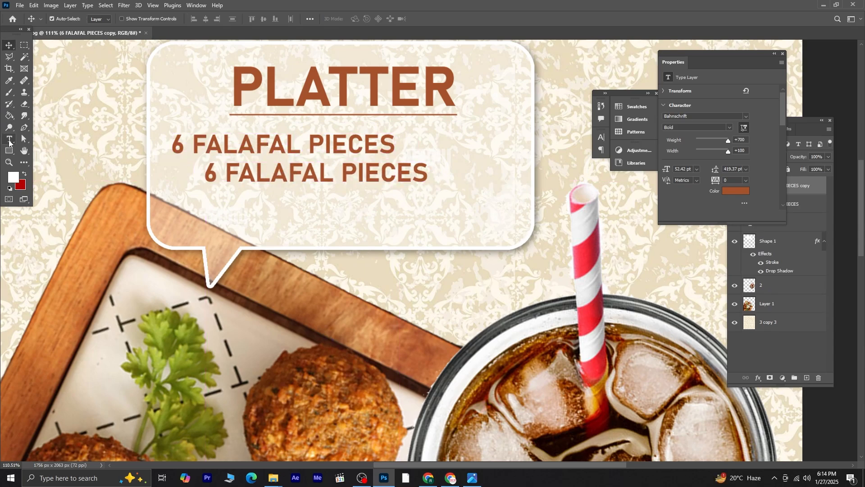
click(9, 139)
drag(209, 170, 453, 170)
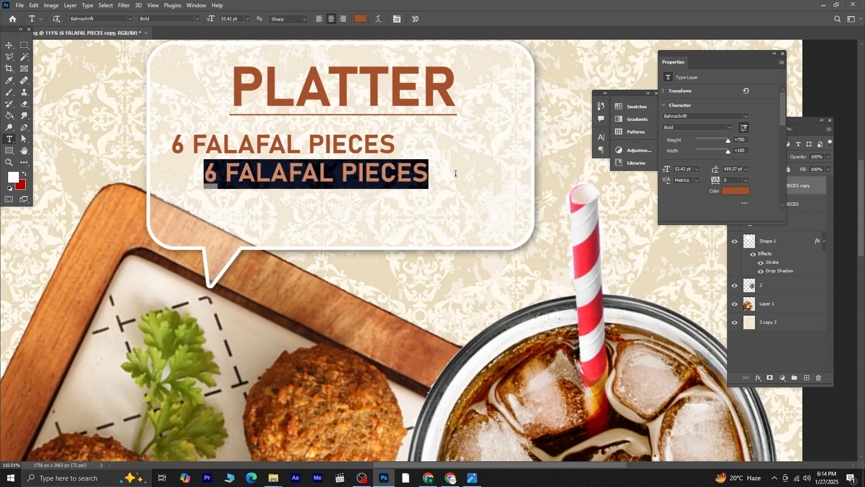
text(PITA BREAD)
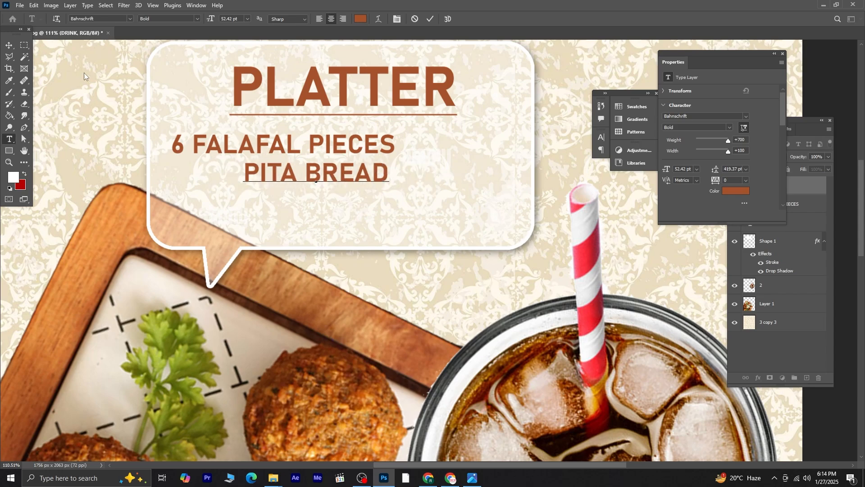
click(9, 45)
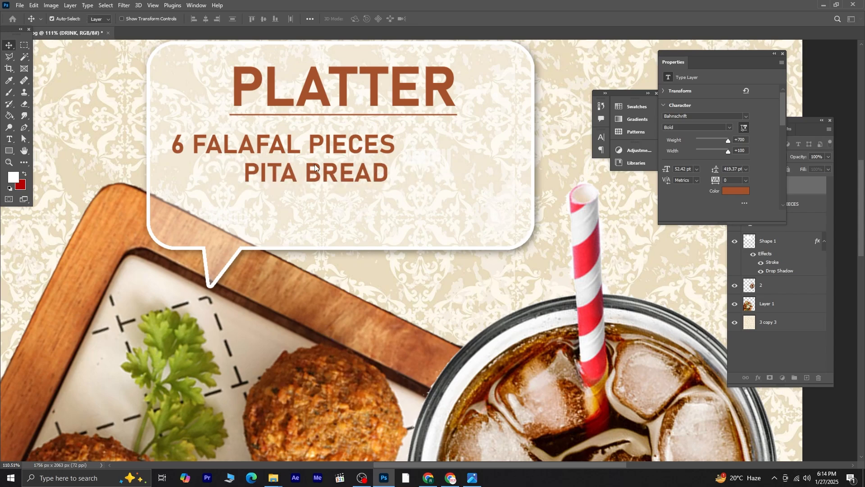
Step: Duplicate the PITA BREAD line below it and change the new copy's text to DIP SAUCE
drag(318, 178, 317, 223)
click(9, 140)
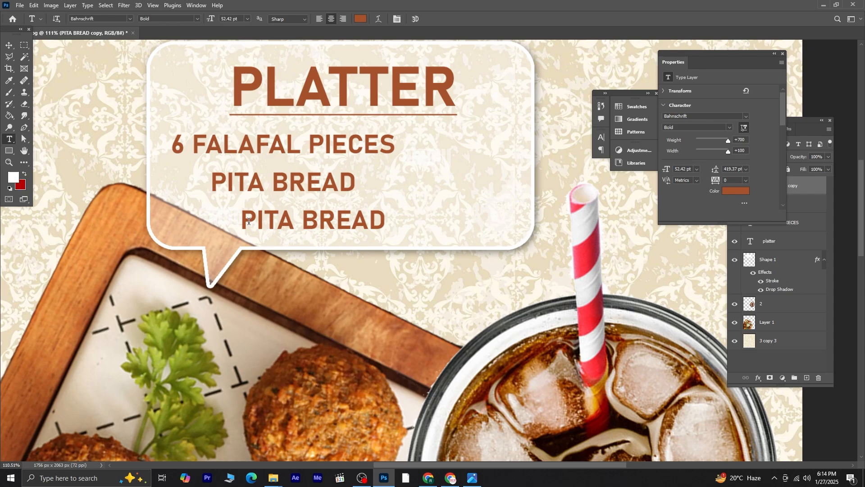
drag(248, 221, 454, 236)
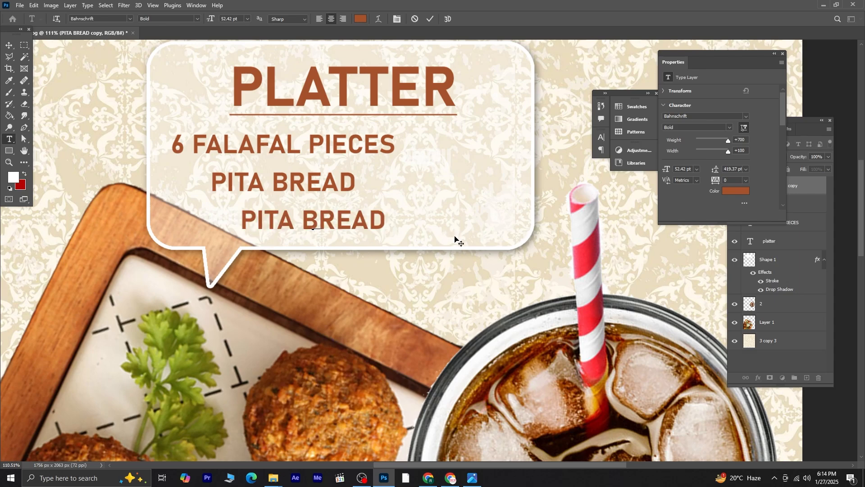
text(DIP )
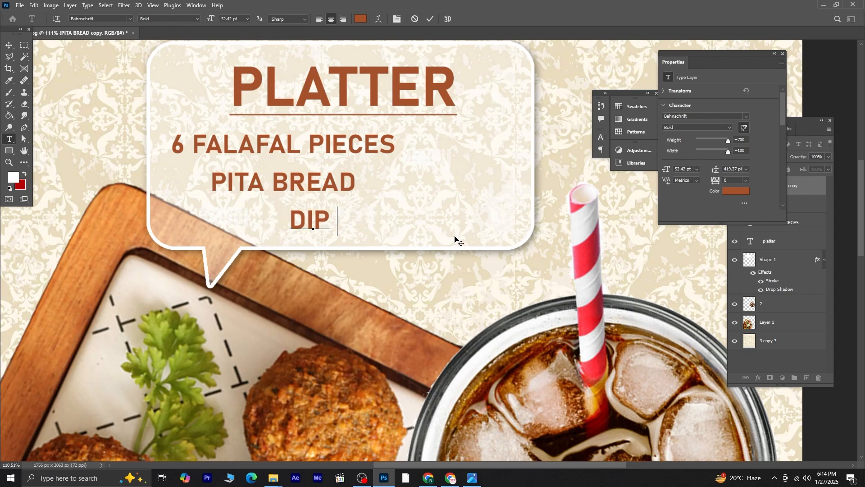
text(SAUCE)
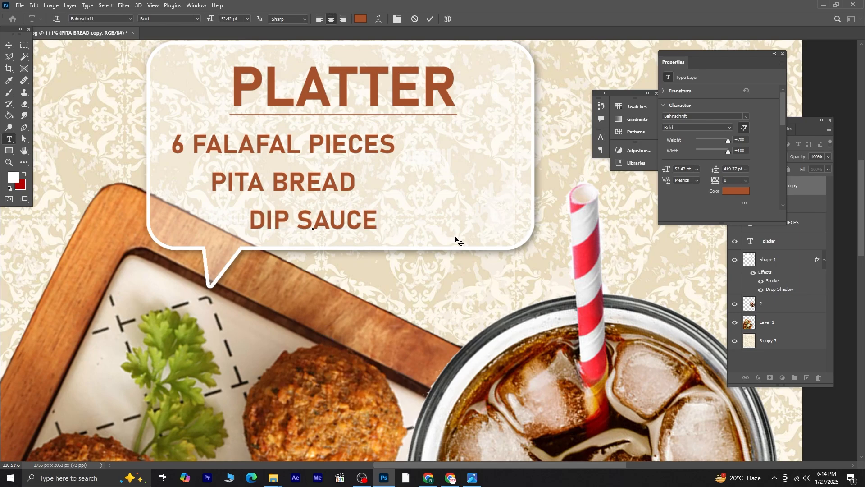
Step: Move the PITA BREAD and DIP SAUCE lines up to tighten the spacing between the three lines
click(9, 45)
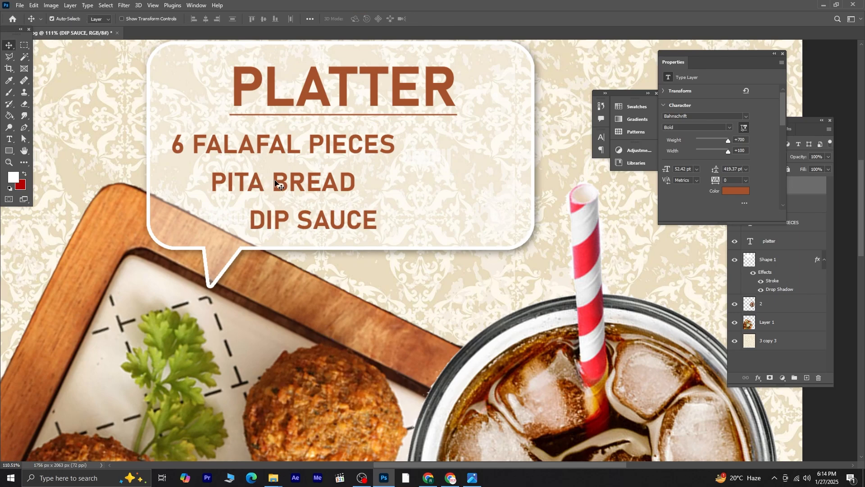
drag(273, 185, 288, 169)
drag(306, 221, 302, 210)
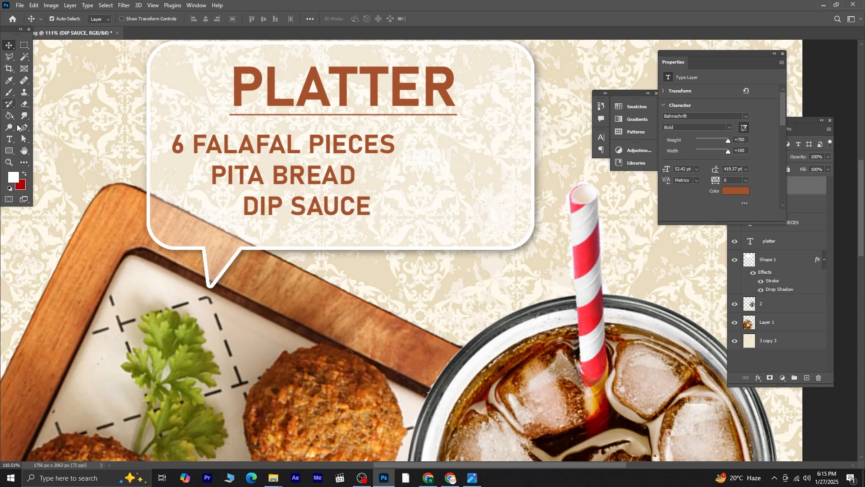
Step: Draw a square of about 174 by 174 px right of the text lines and round its corners to about 53 px
click(9, 150)
drag(420, 137, 459, 180)
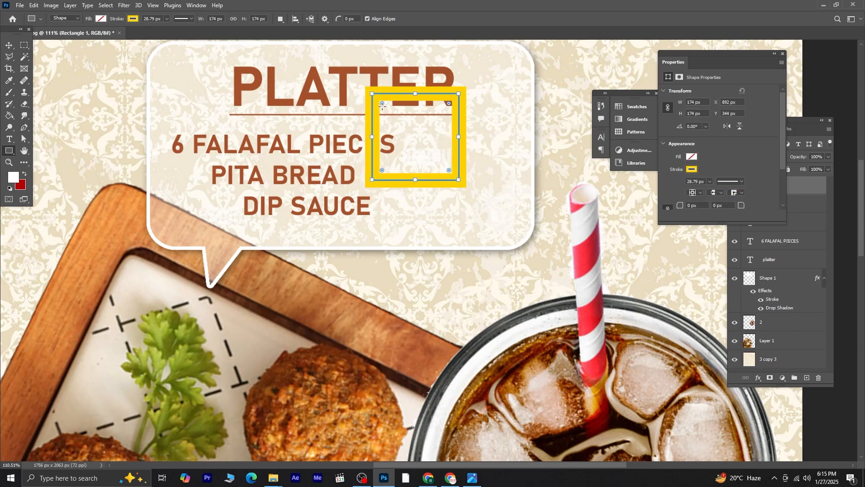
drag(383, 104, 388, 120)
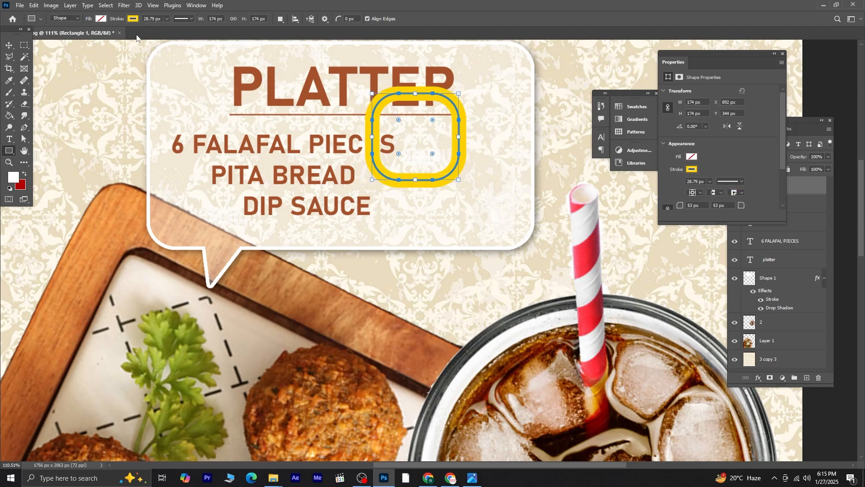
Step: Remove the square's stroke and fill it with the brown from the recently used colors
click(137, 19)
click(81, 36)
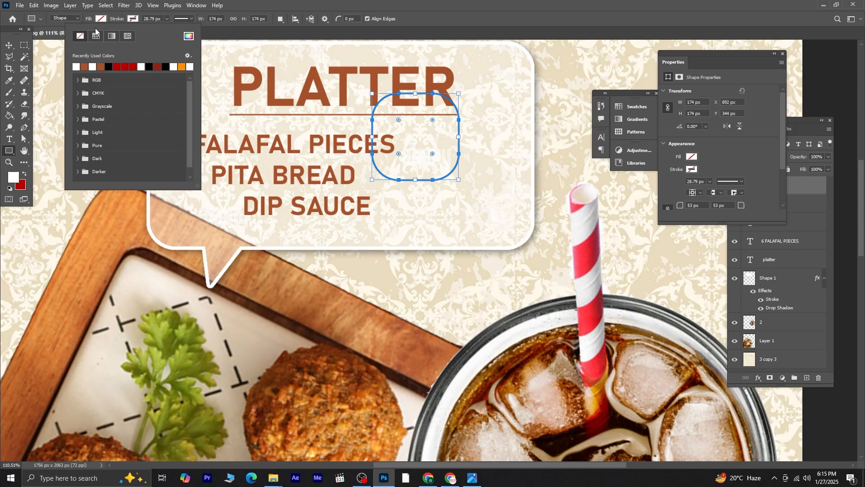
click(101, 18)
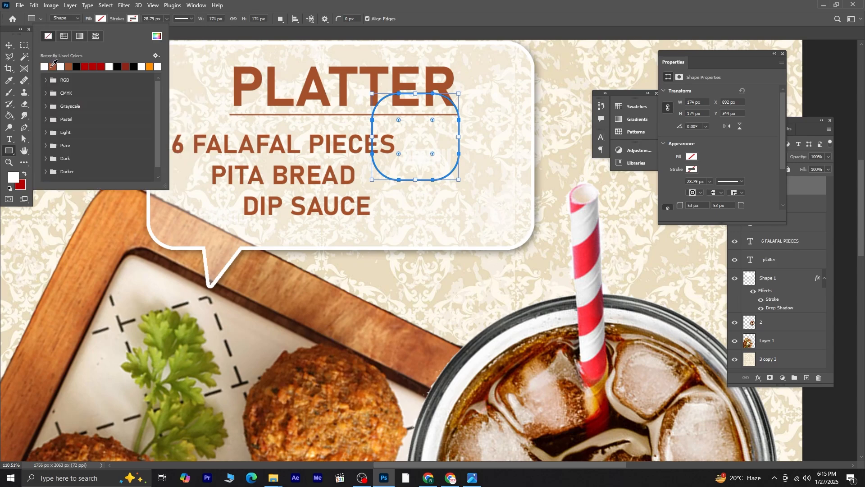
click(52, 67)
Step: Move the rounded square right and scale its height down to about 154 px
click(9, 45)
drag(405, 140, 476, 178)
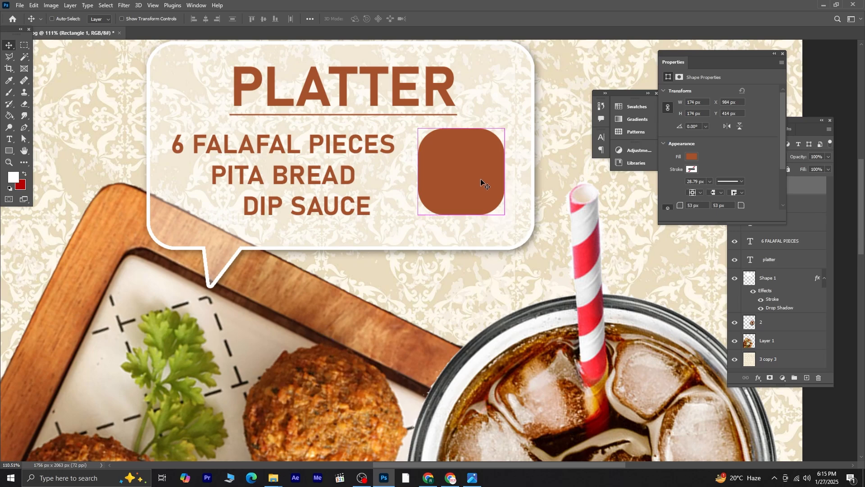
key(ctrl+t)
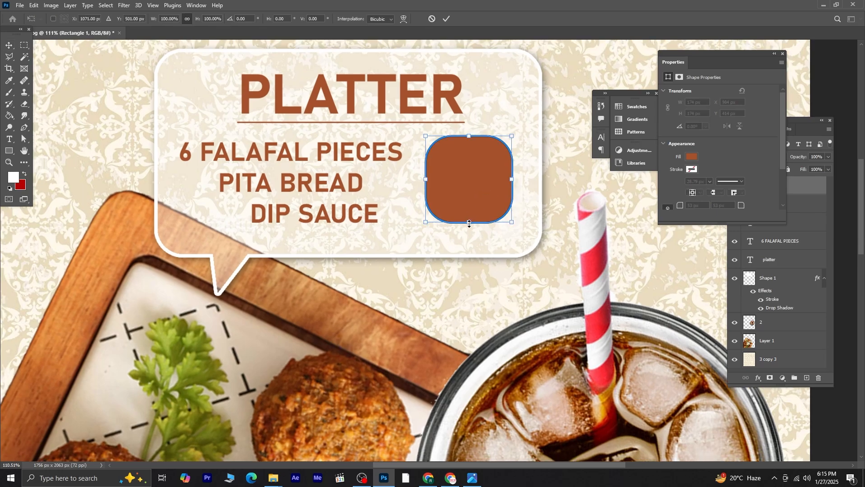
drag(469, 224, 478, 191)
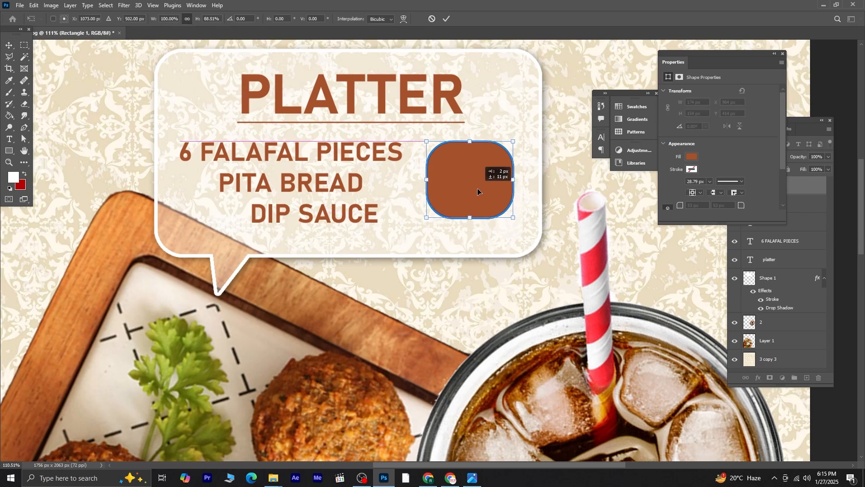
key(Return)
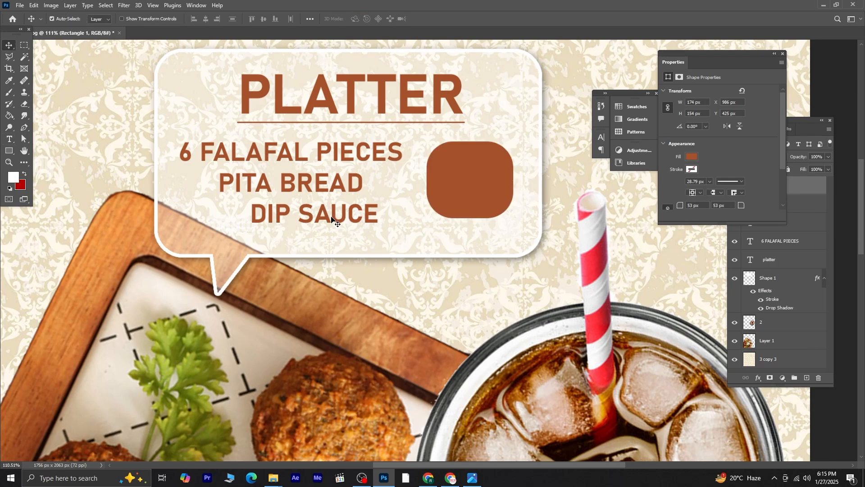
Step: Duplicate the DIP SAUCE line and move the copy onto the brown rounded square
click(332, 220)
drag(333, 219, 466, 191)
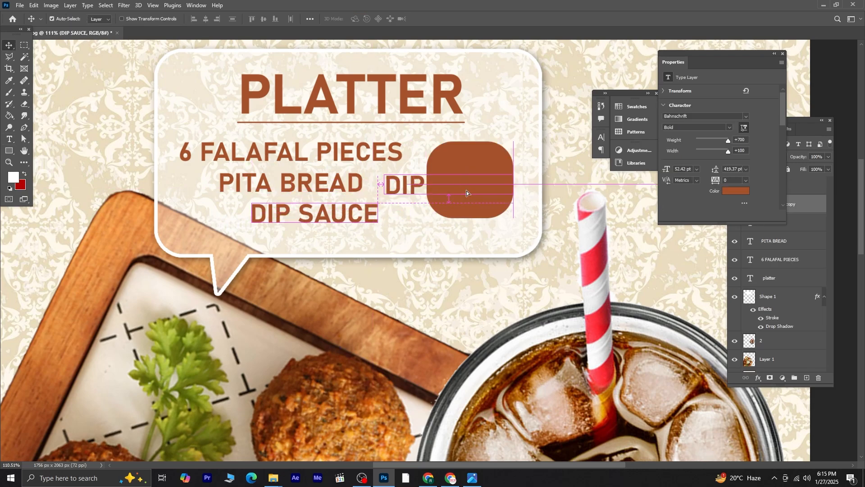
Step: Replace the duplicated text with the price 600/-
click(9, 138)
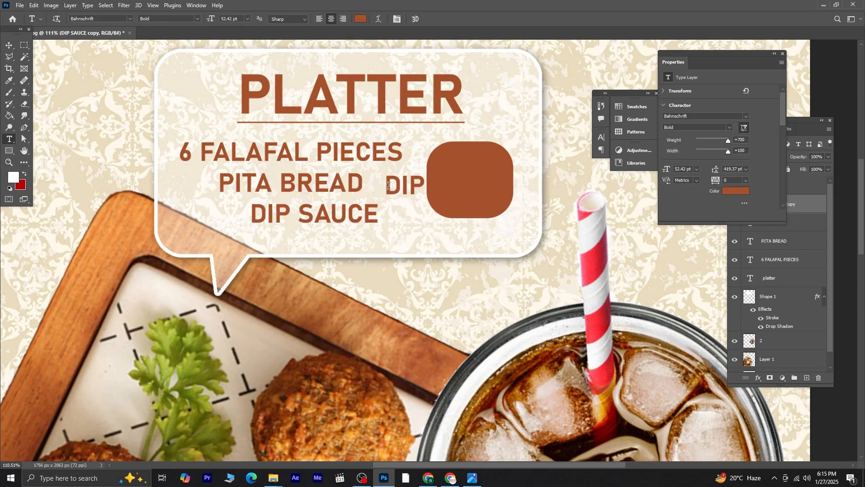
triple_click(389, 186)
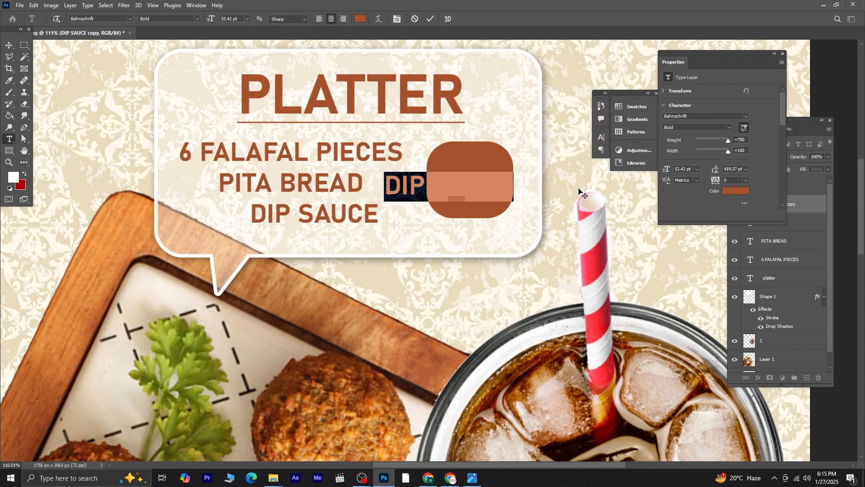
text(6500)
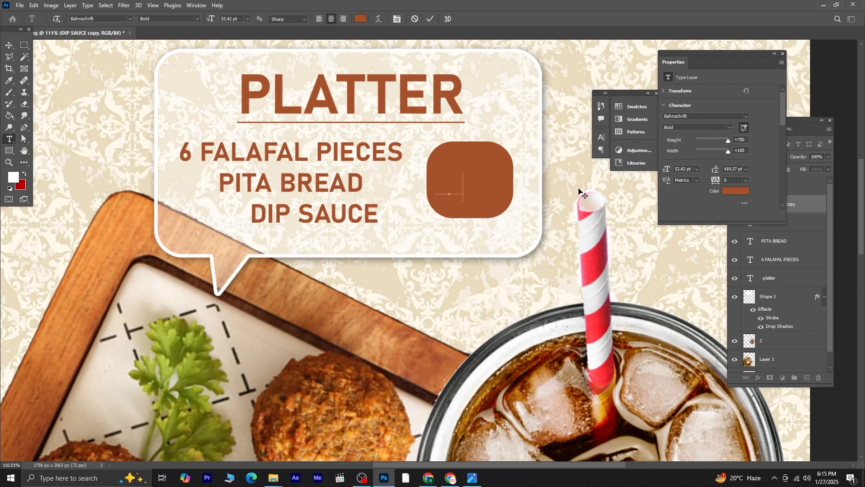
key(BackSpace)
text(/-)
Step: Select the price text and change its color to white (ffffff)
drag(480, 185, 398, 185)
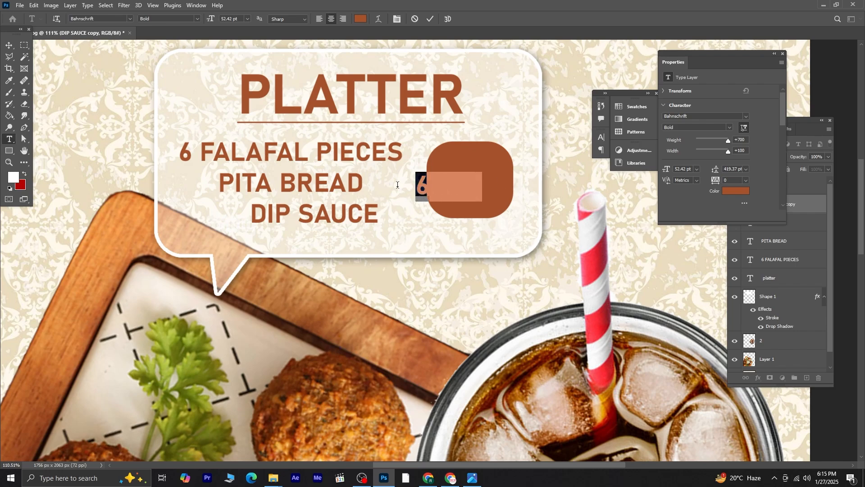
click(361, 18)
drag(160, 353, 118, 285)
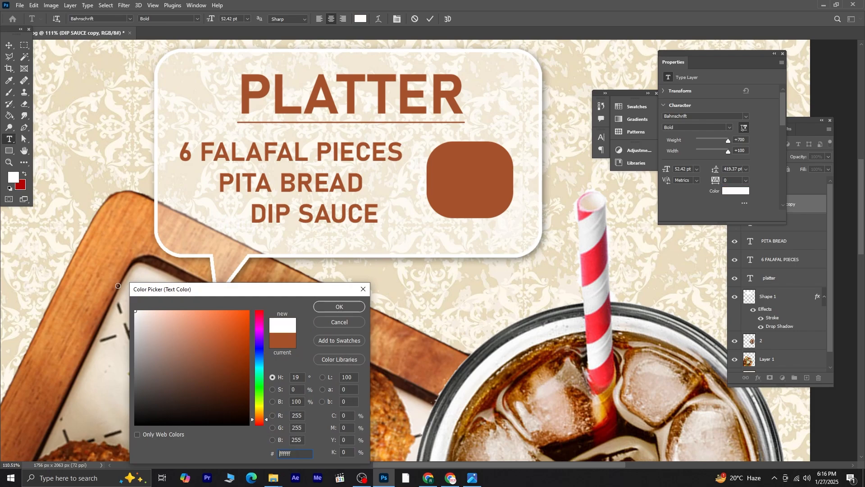
click(336, 307)
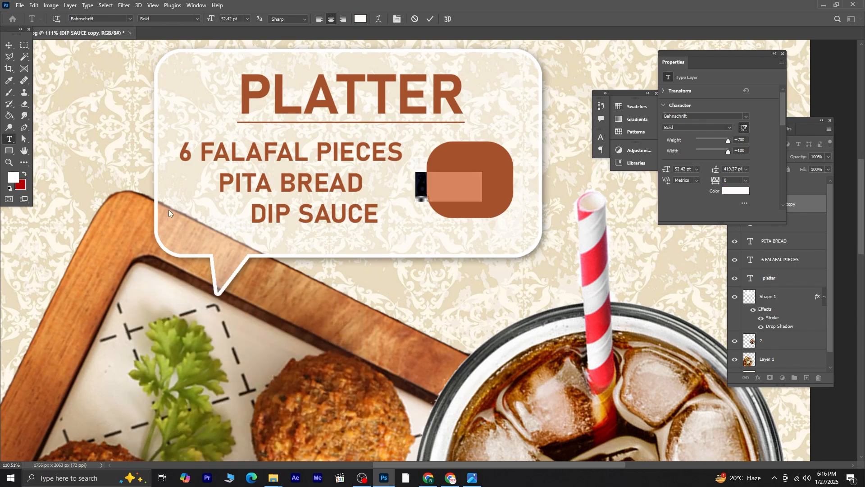
Step: Close the Properties panel and shift the price text slightly right to center it on the square
click(8, 46)
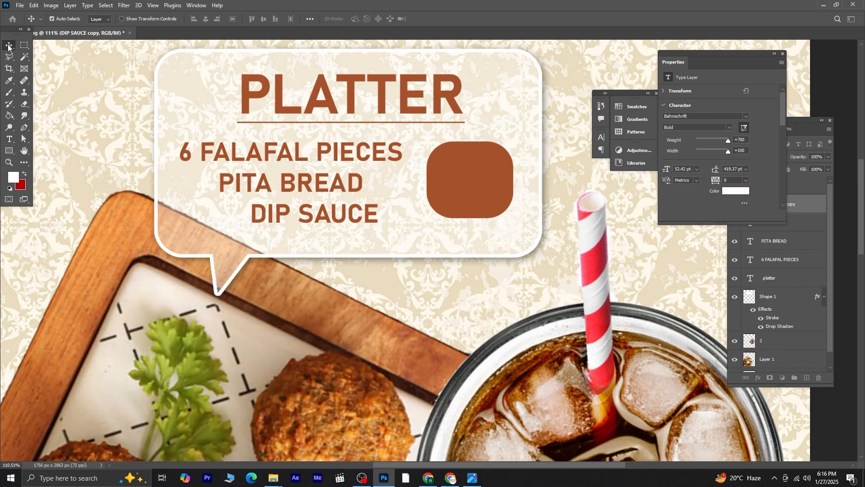
click(783, 54)
drag(794, 206, 785, 177)
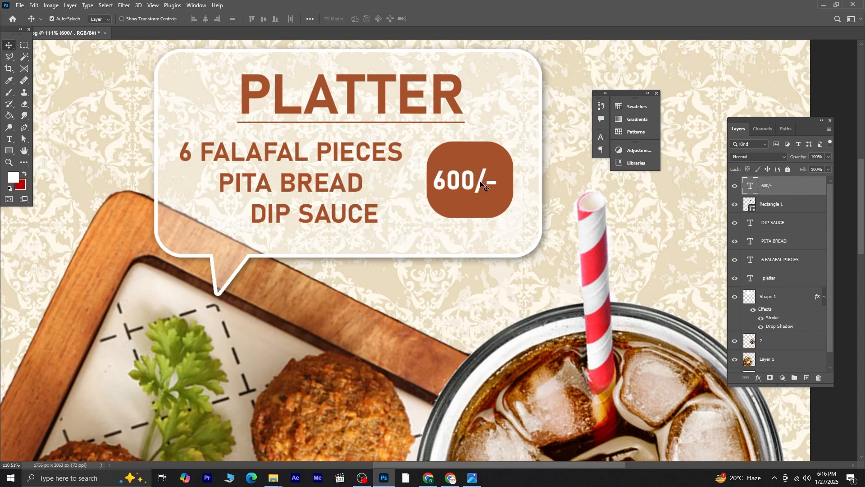
drag(471, 186, 482, 183)
Step: Free-transform the rounded square, shrinking its height to about 55% from top and bottom into a pill behind the price
click(469, 213)
key(ctrl+t)
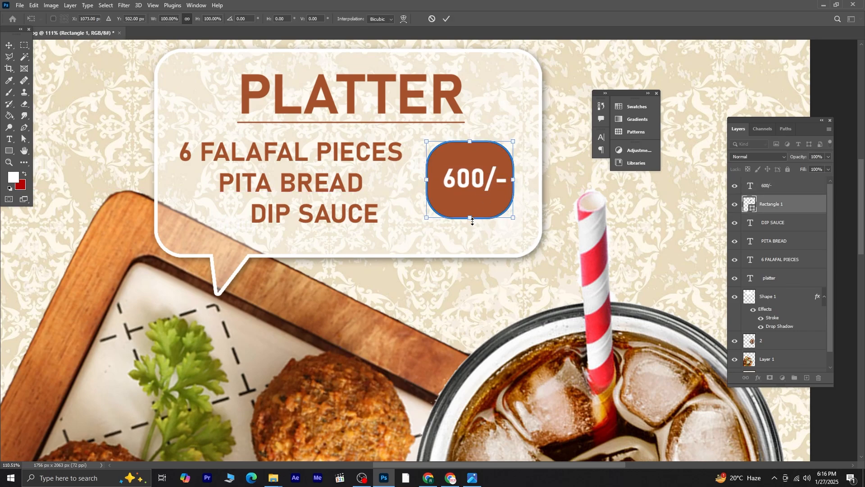
drag(470, 219, 470, 203)
drag(470, 142, 471, 160)
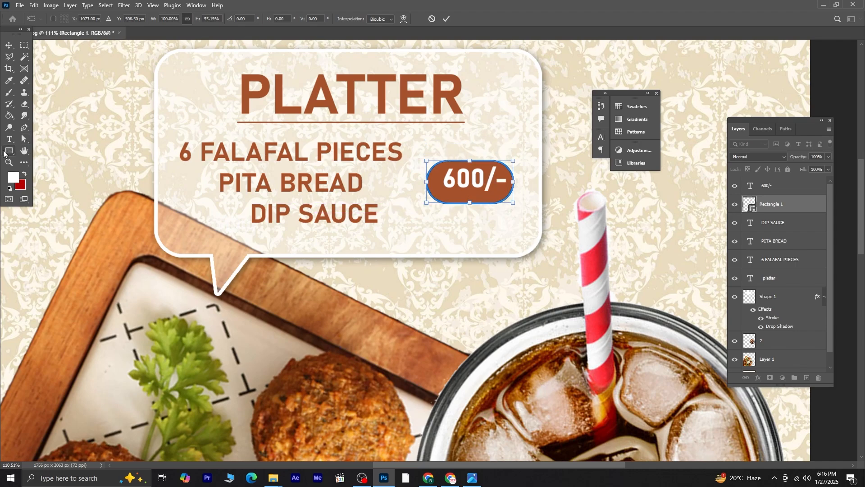
click(9, 151)
scroll(436, 183, up, 2)
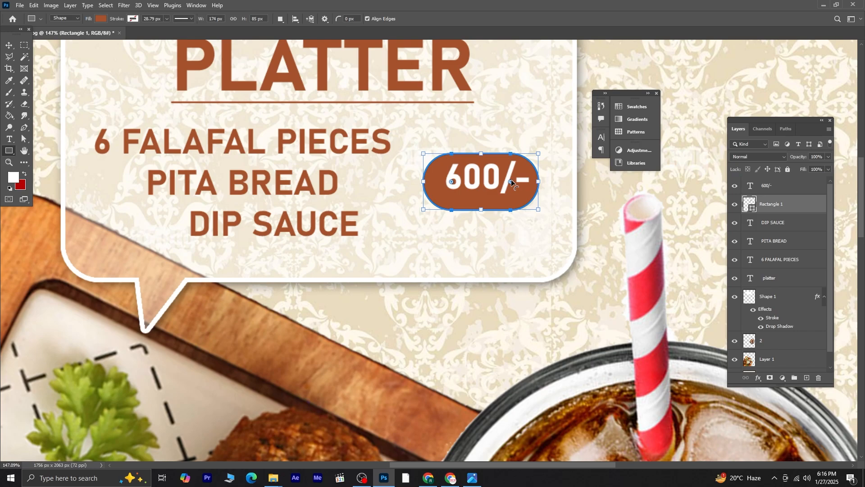
Step: Zoom out to review the whole poster and close the floating panels
drag(511, 182, 481, 184)
click(9, 46)
shift+click(489, 193)
scroll(490, 205, down, 5)
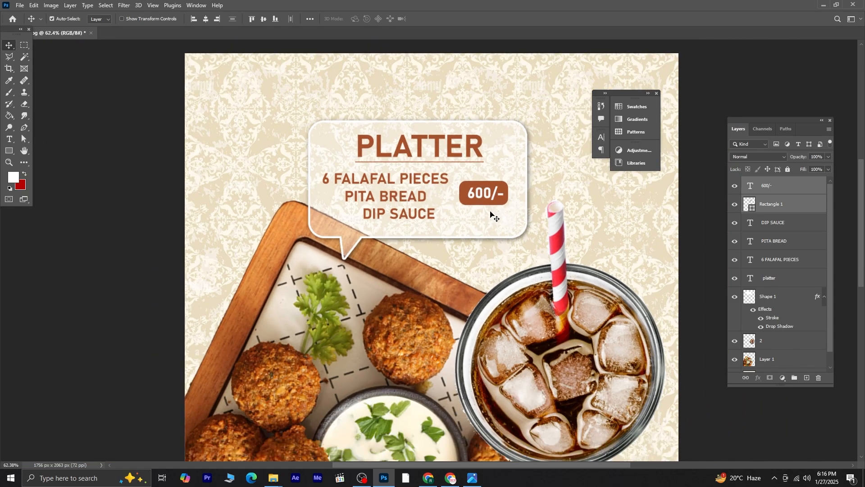
scroll(491, 212, down, 4)
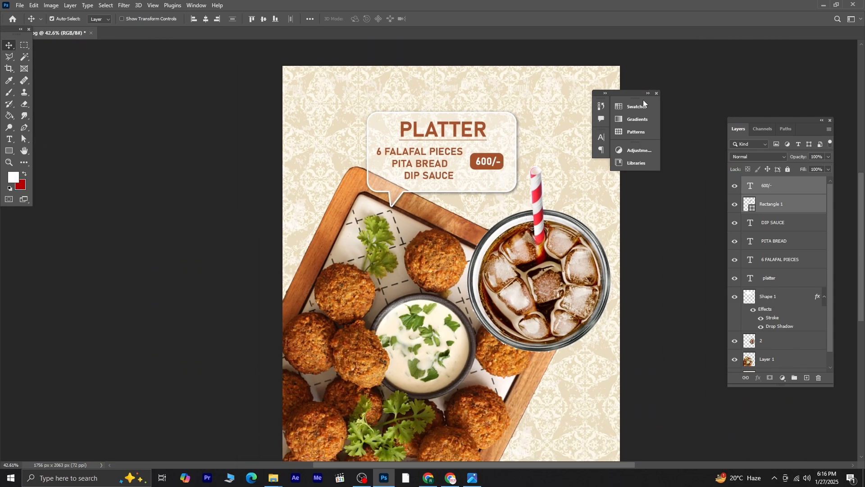
click(658, 93)
scroll(661, 184, down, 1)
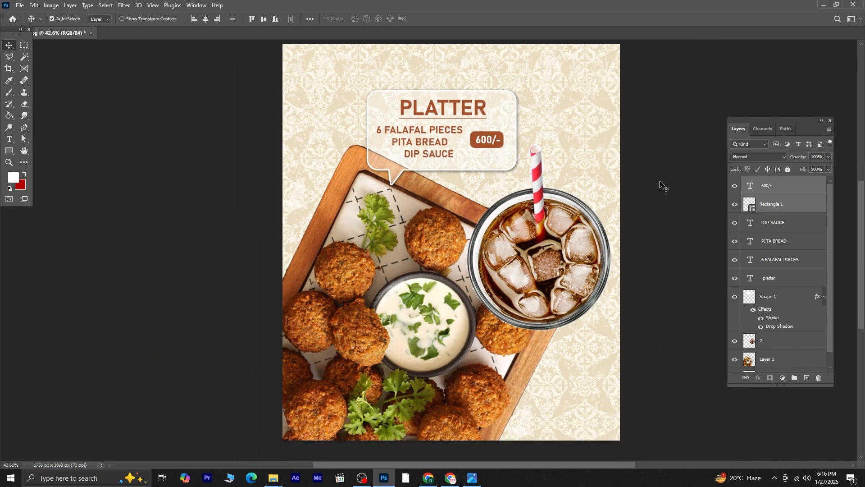
scroll(657, 203, up, 1)
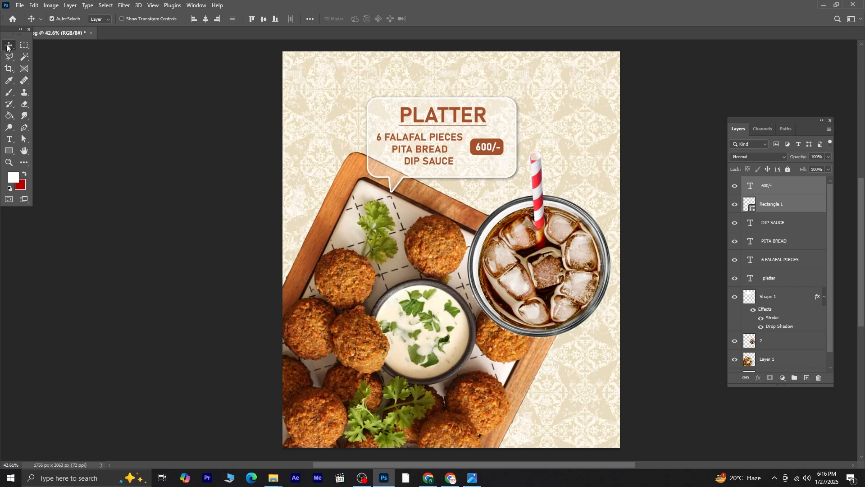
click(830, 121)
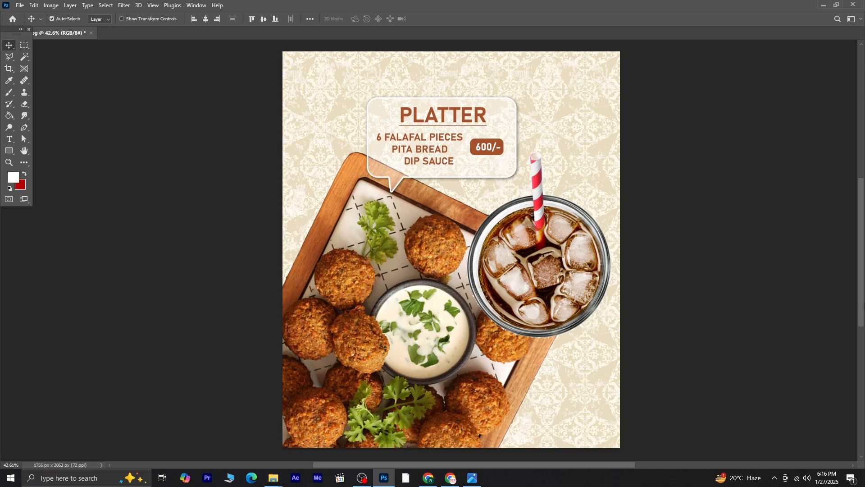